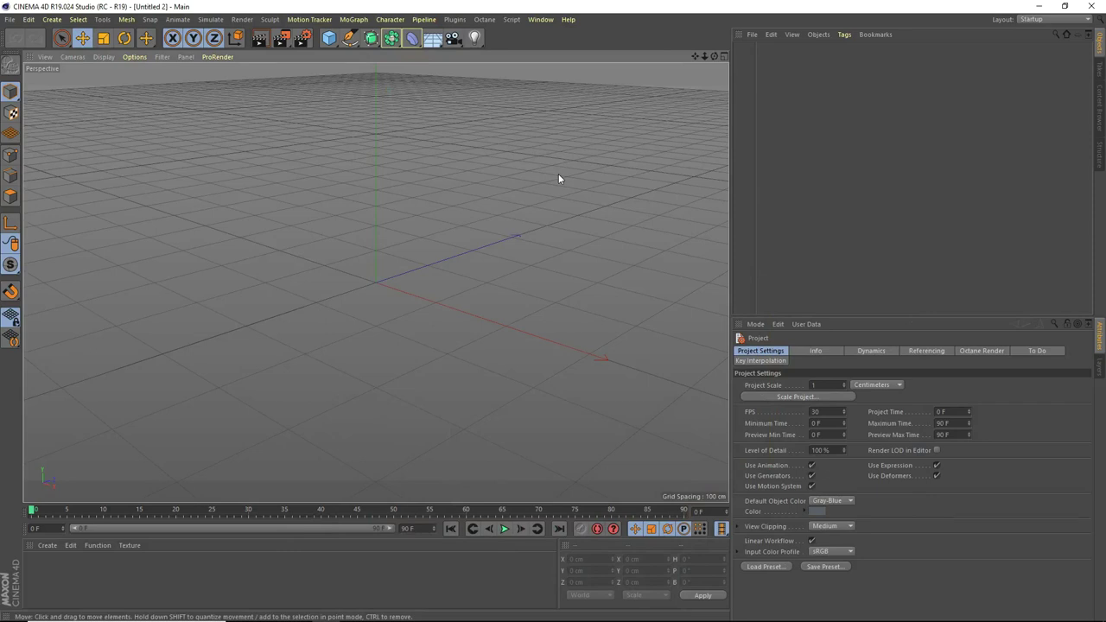
# Add a cube primitive to the scene
pyautogui.moveTo(712, 55); pyautogui.dragTo(691, 82)
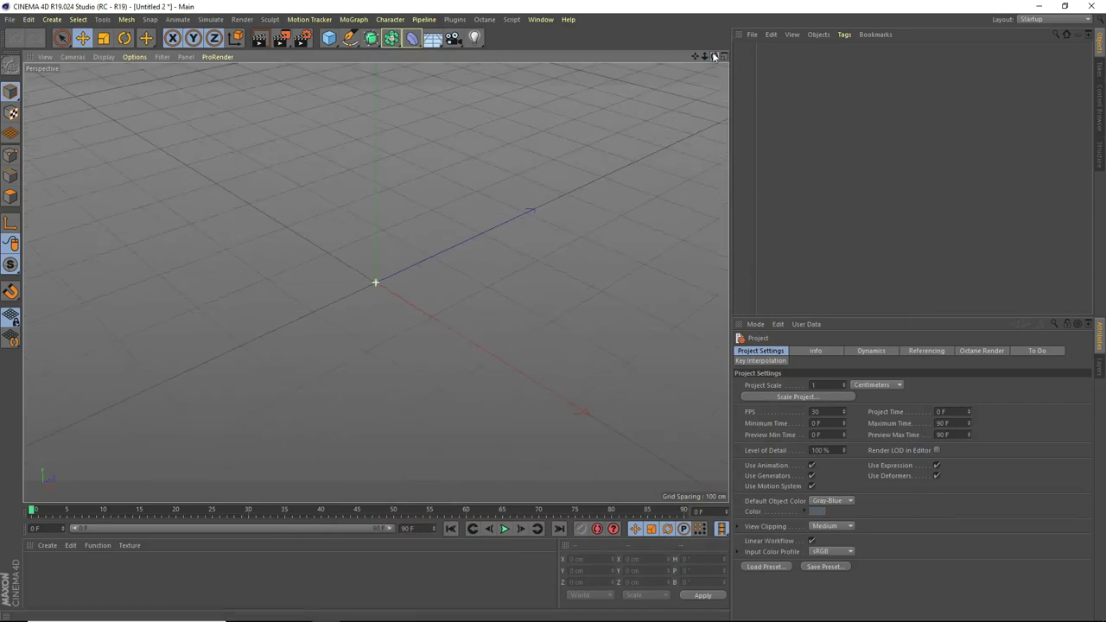
pyautogui.moveTo(329, 38); pyautogui.dragTo(446, 67)
pyautogui.click(436, 55)
pyautogui.scroll(-3, 423, 169)
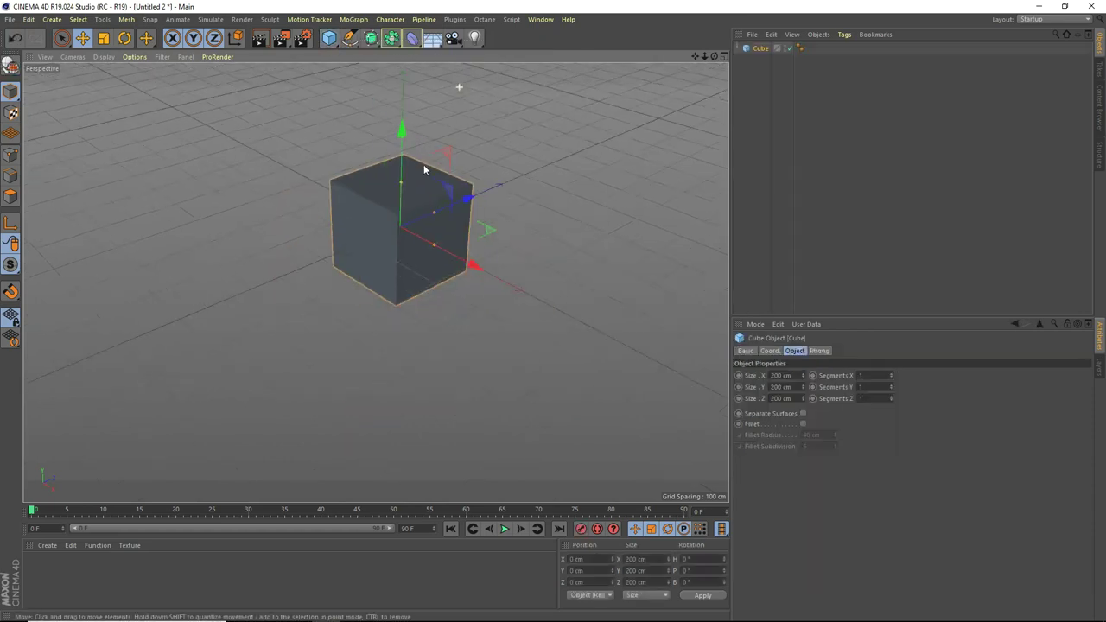
# Resize the cube into a flat box about 260 × 117 × 470 cm, positioned at about Y 102 cm and Z 36 cm
pyautogui.moveTo(464, 199); pyautogui.dragTo(478, 194)
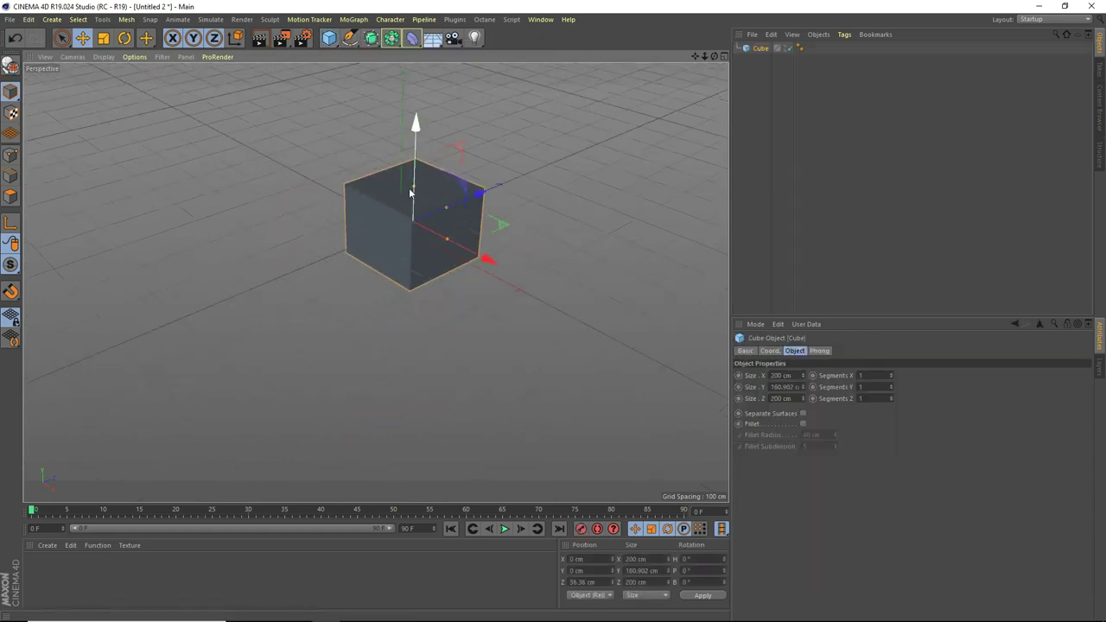
pyautogui.moveTo(412, 188)
pyautogui.mouseDown()
pyautogui.moveTo(412, 153)
pyautogui.moveTo(413, 201)
pyautogui.mouseUp()
pyautogui.moveTo(412, 187); pyautogui.dragTo(481, 153)
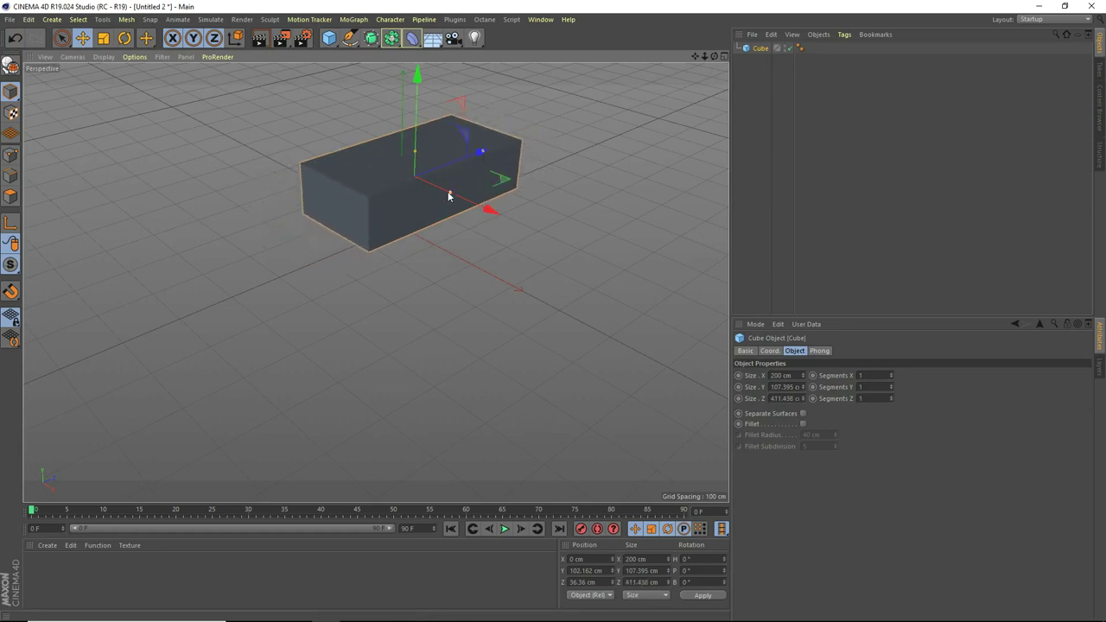
pyautogui.moveTo(449, 193); pyautogui.dragTo(461, 198)
pyautogui.moveTo(414, 156); pyautogui.dragTo(415, 153)
pyautogui.moveTo(486, 153); pyautogui.dragTo(491, 149)
pyautogui.moveTo(714, 56)
pyautogui.mouseDown()
pyautogui.moveTo(679, 34)
pyautogui.moveTo(717, 22)
pyautogui.moveTo(714, 39)
pyautogui.mouseUp()
pyautogui.keyDown('alt'); pyautogui.moveTo(375, 282); pyautogui.dragTo(363, 276); pyautogui.keyUp('alt')
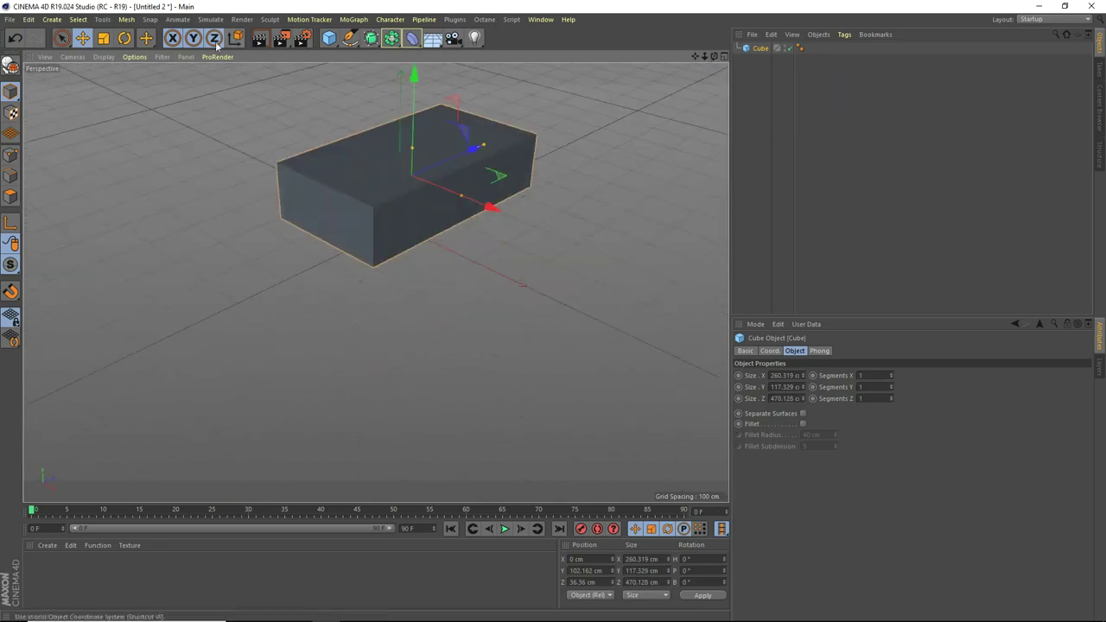
# Display mesh lines in the viewport and set the box's segments to 11 in X, 1 in Y and 22 in Z
pyautogui.click(105, 57)
pyautogui.click(134, 98)
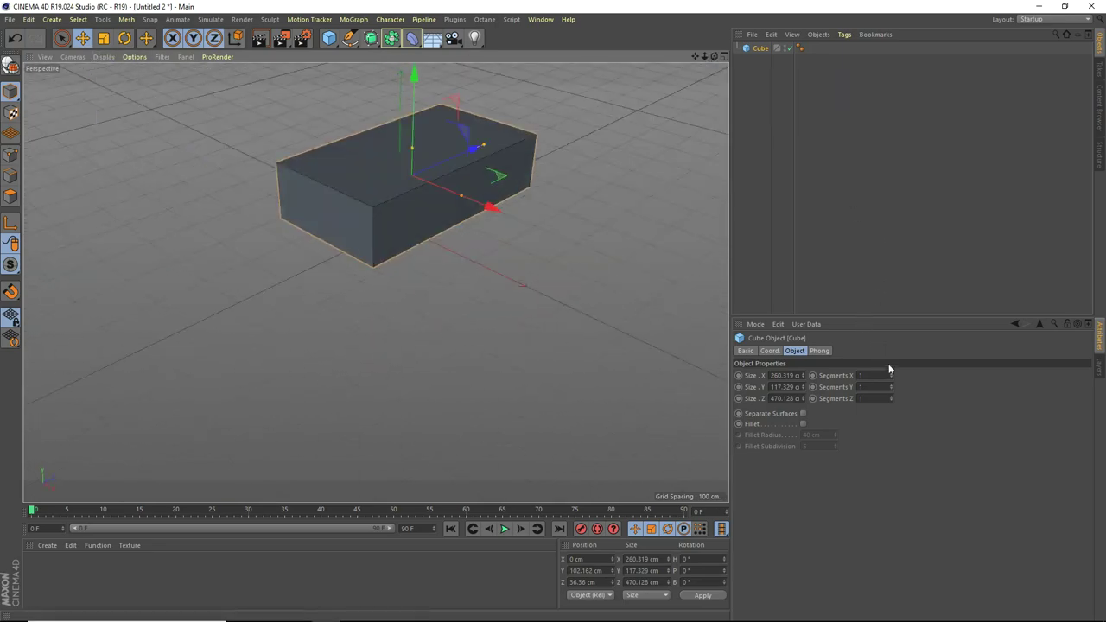
pyautogui.moveTo(891, 375); pyautogui.dragTo(891, 339)
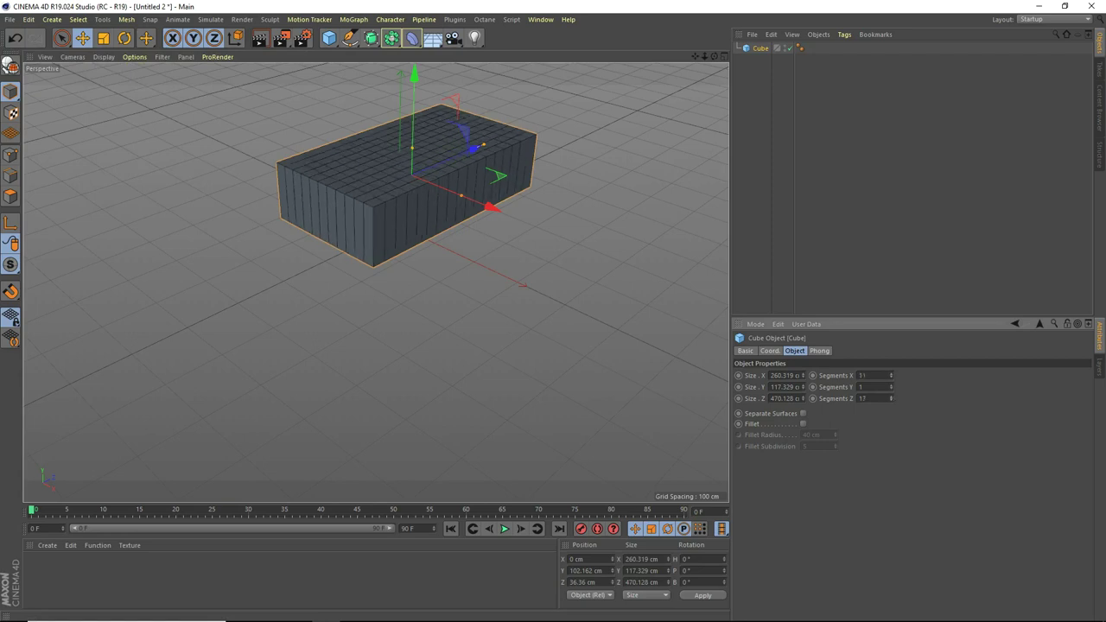
pyautogui.moveTo(891, 398); pyautogui.dragTo(891, 388)
pyautogui.moveTo(714, 56)
pyautogui.mouseDown()
pyautogui.moveTo(670, 39)
pyautogui.moveTo(756, 39)
pyautogui.moveTo(644, 33)
pyautogui.moveTo(705, 36)
pyautogui.mouseUp()
pyautogui.moveTo(375, 282); pyautogui.dragTo(375, 281)
pyautogui.click(891, 384)
pyautogui.click(890, 384)
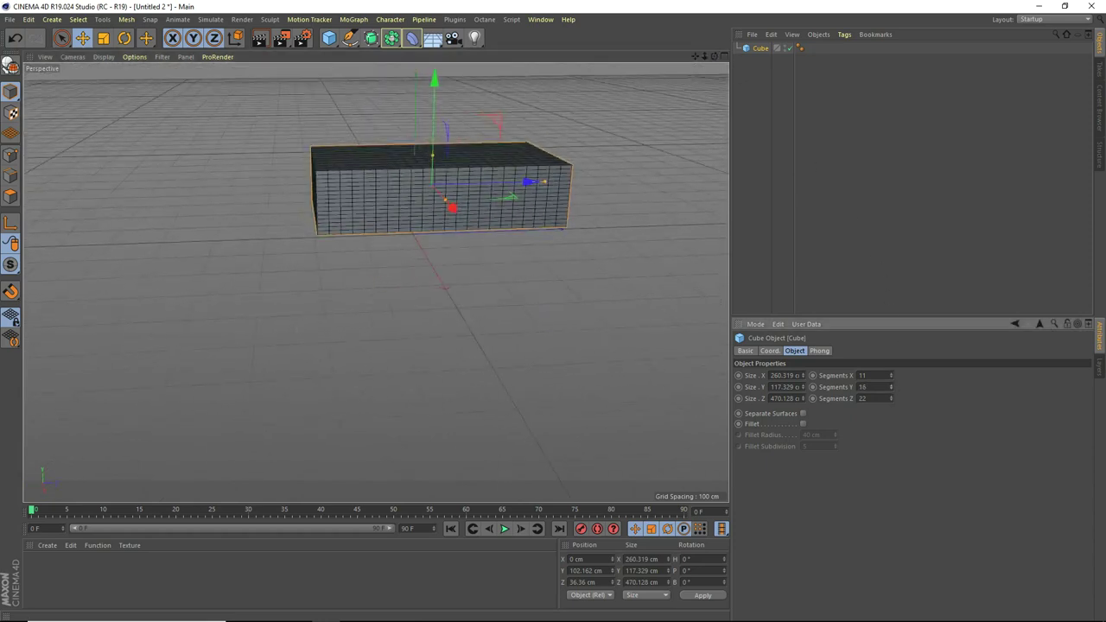
pyautogui.click(891, 386)
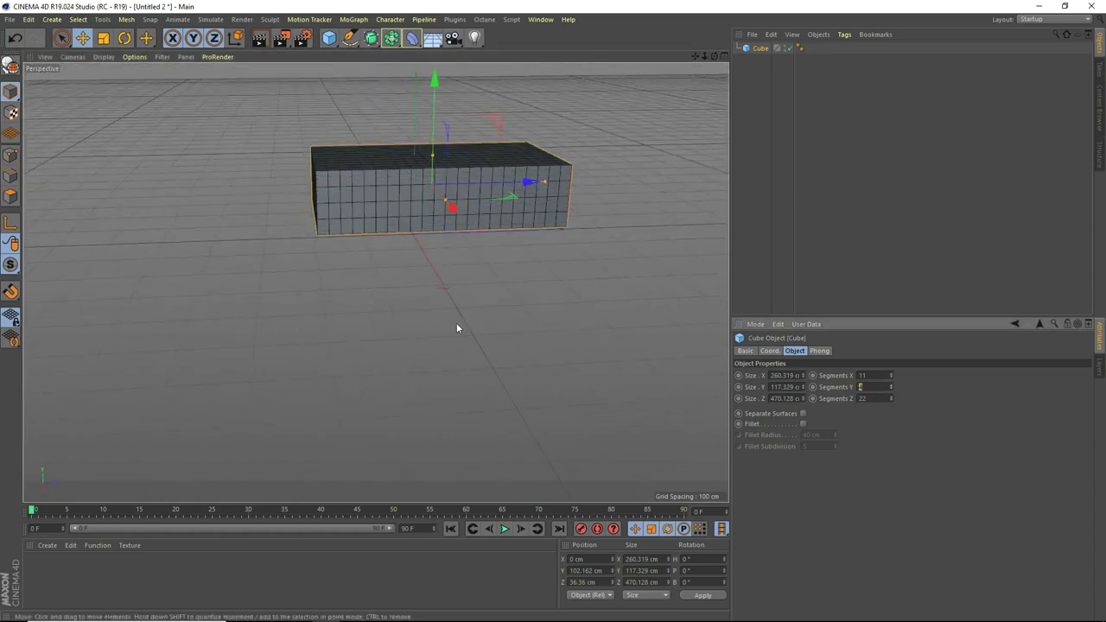
pyautogui.press('Return')
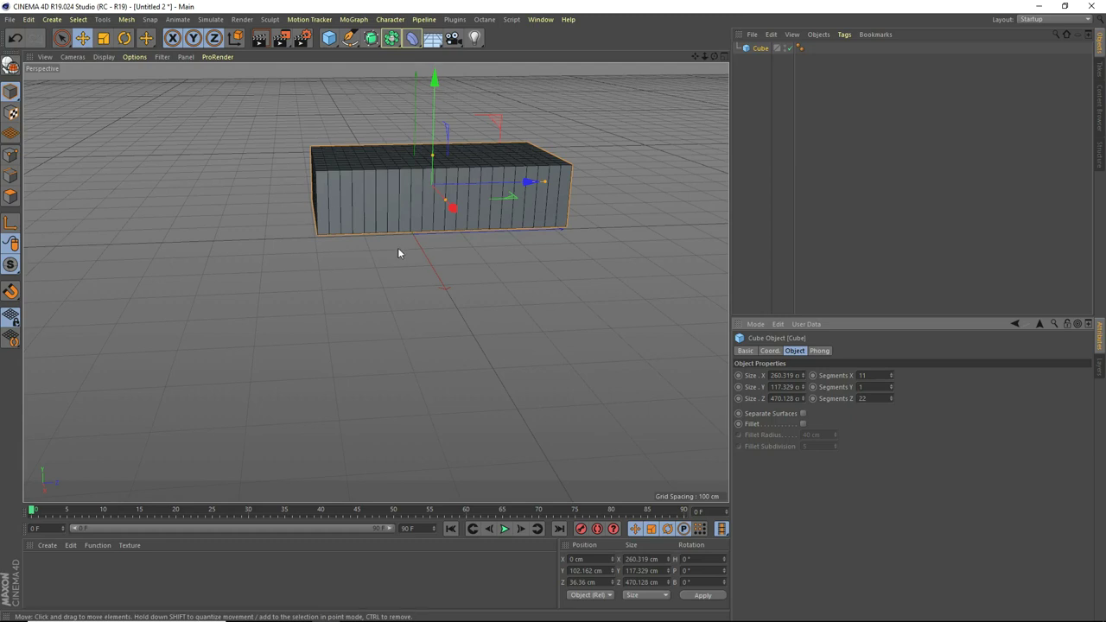
# Make the box editable and add a sphere with 32 segments
pyautogui.click(11, 66)
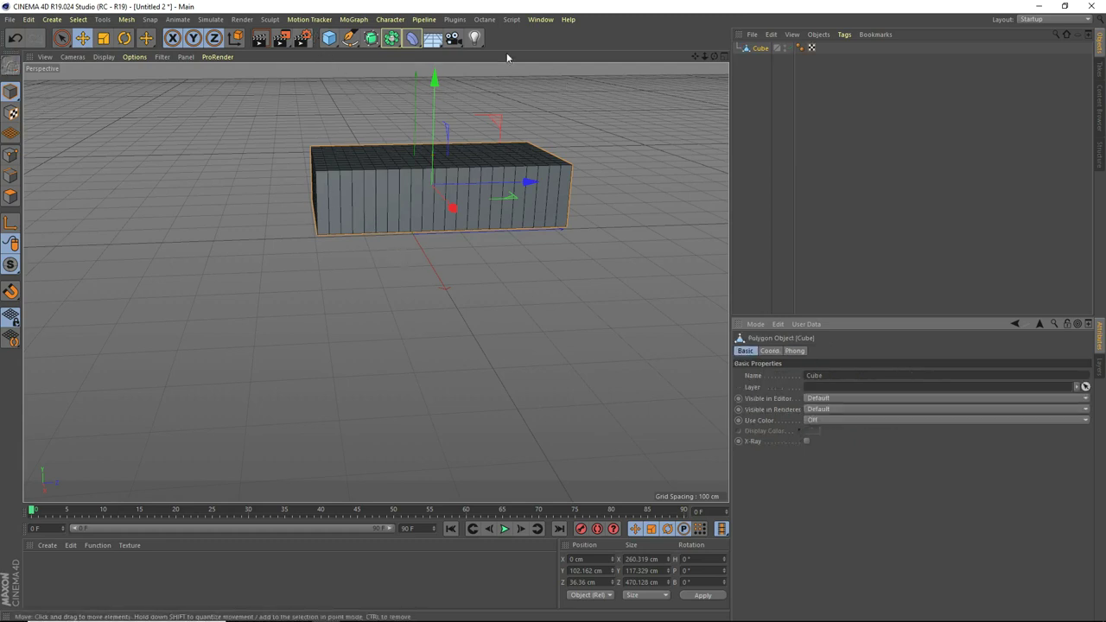
pyautogui.click(329, 38)
pyautogui.click(541, 75)
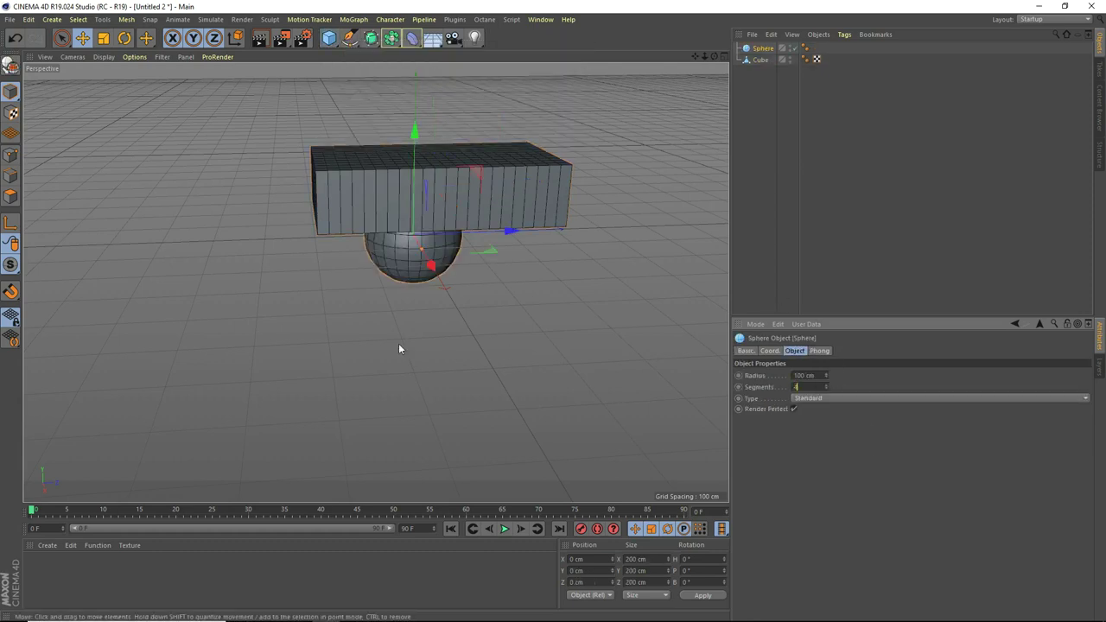
pyautogui.write('32')
pyautogui.press('Return')
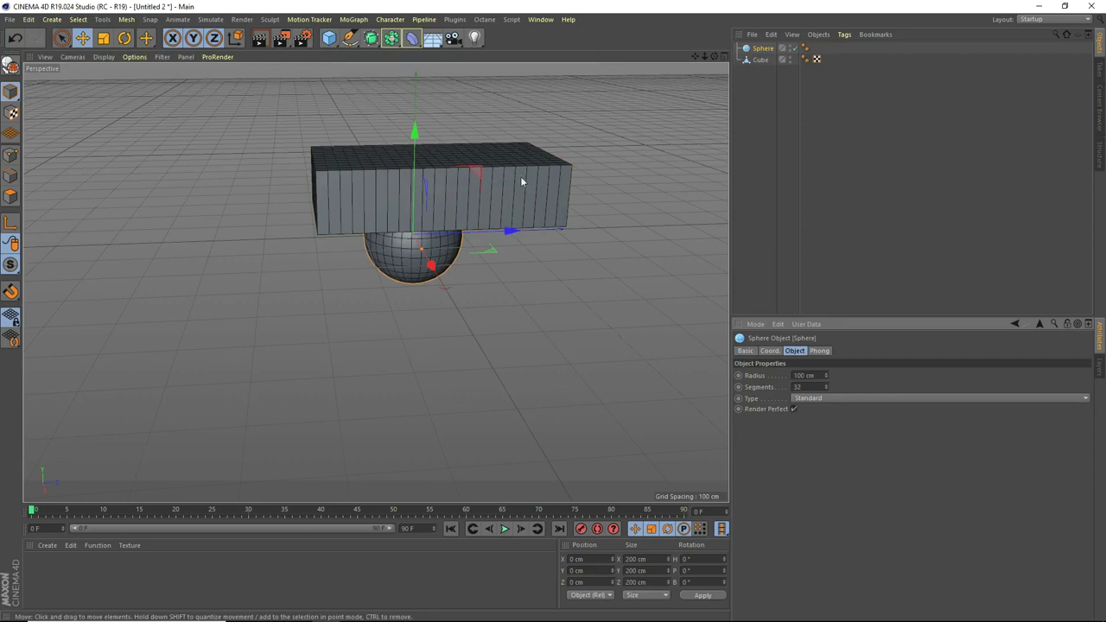
# Make the sphere editable and centre it within the box in the Right view, at about Y 101 cm and Z 35 cm
pyautogui.moveTo(419, 178); pyautogui.dragTo(419, 149)
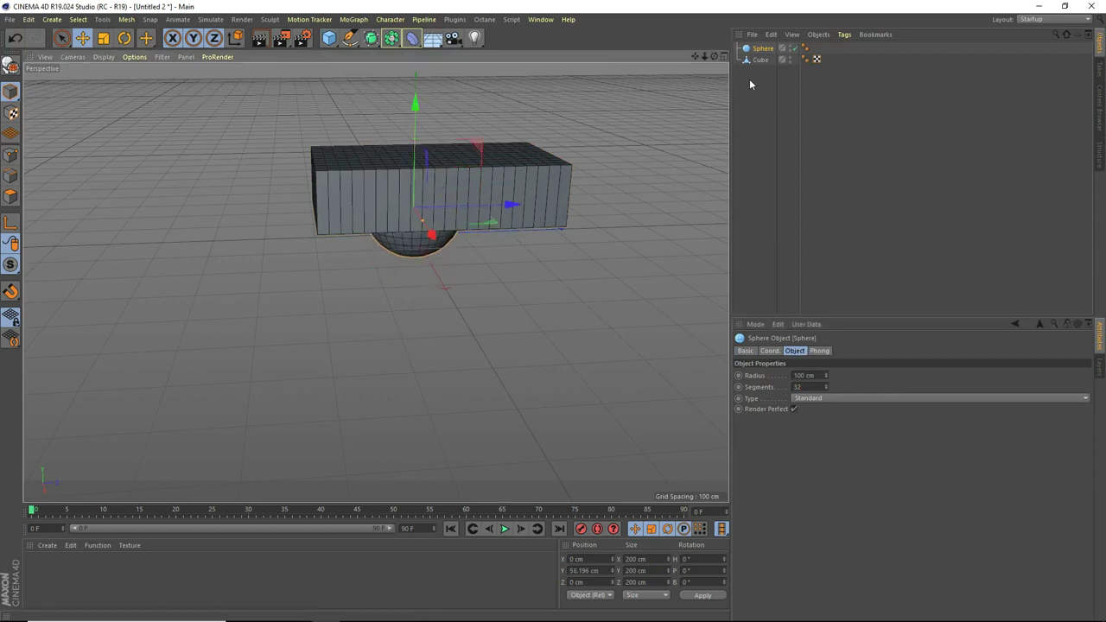
pyautogui.press('c')
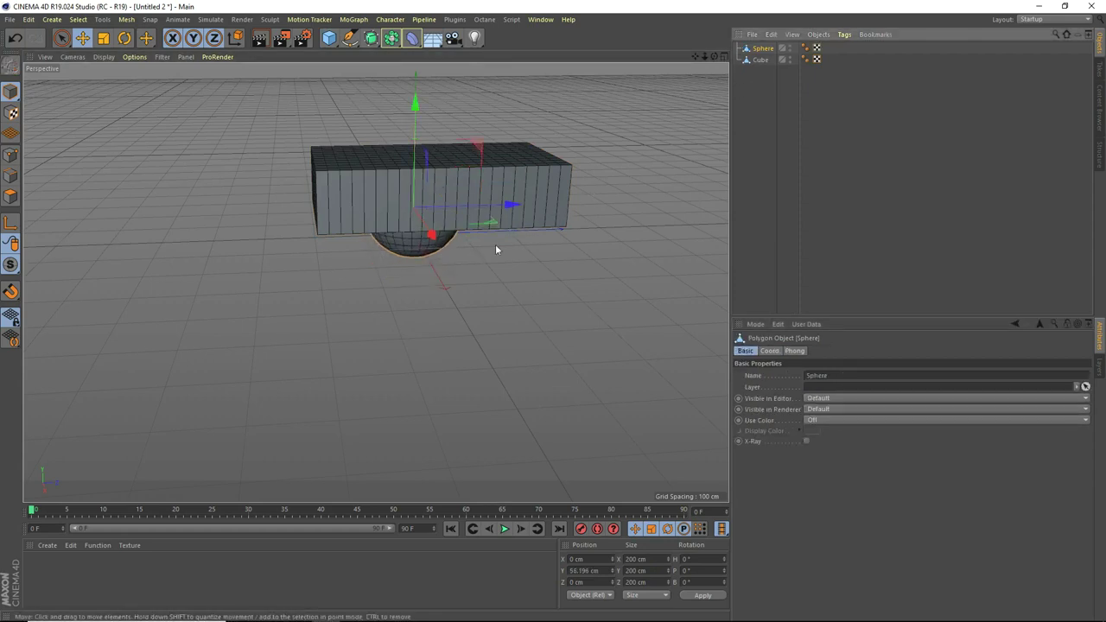
pyautogui.middleClick(487, 251)
pyautogui.middleClick(292, 363)
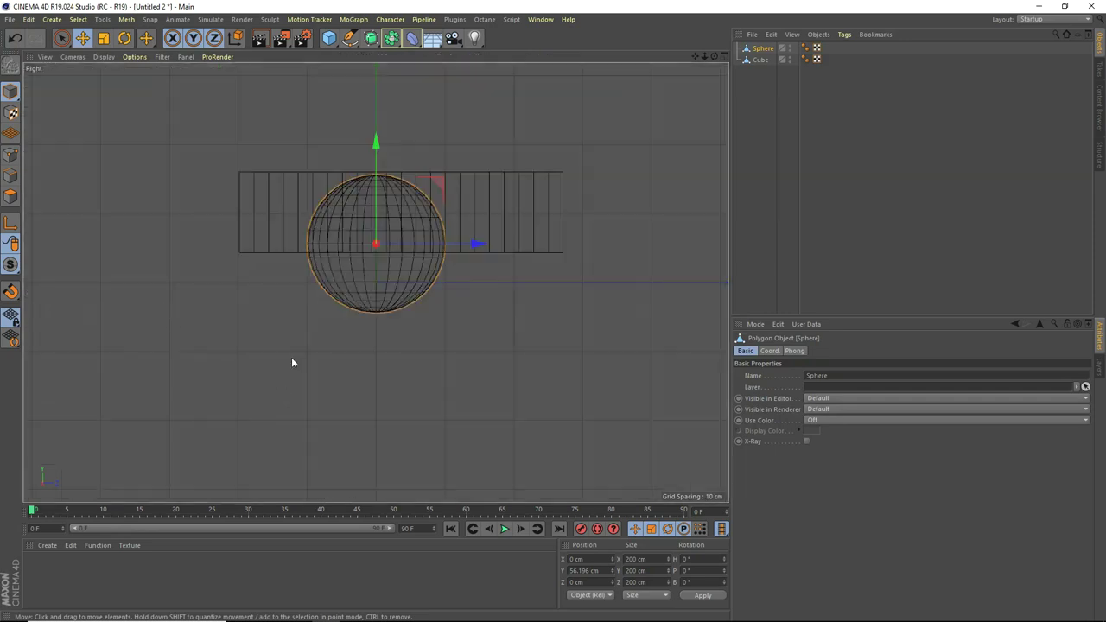
pyautogui.press('t')
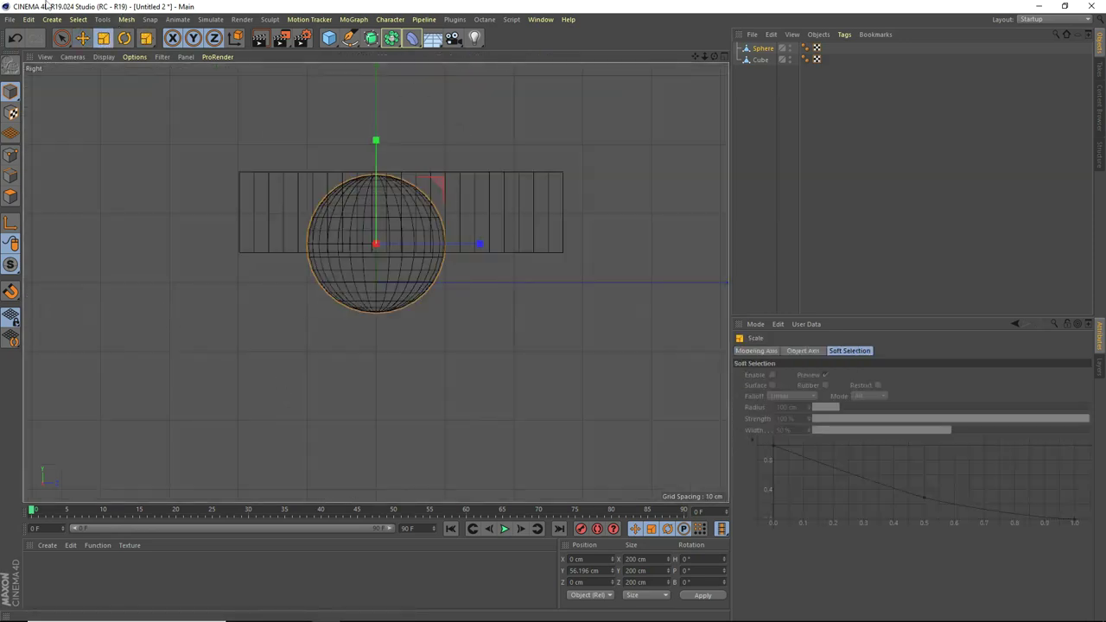
pyautogui.click(82, 37)
pyautogui.moveTo(440, 181); pyautogui.dragTo(464, 155)
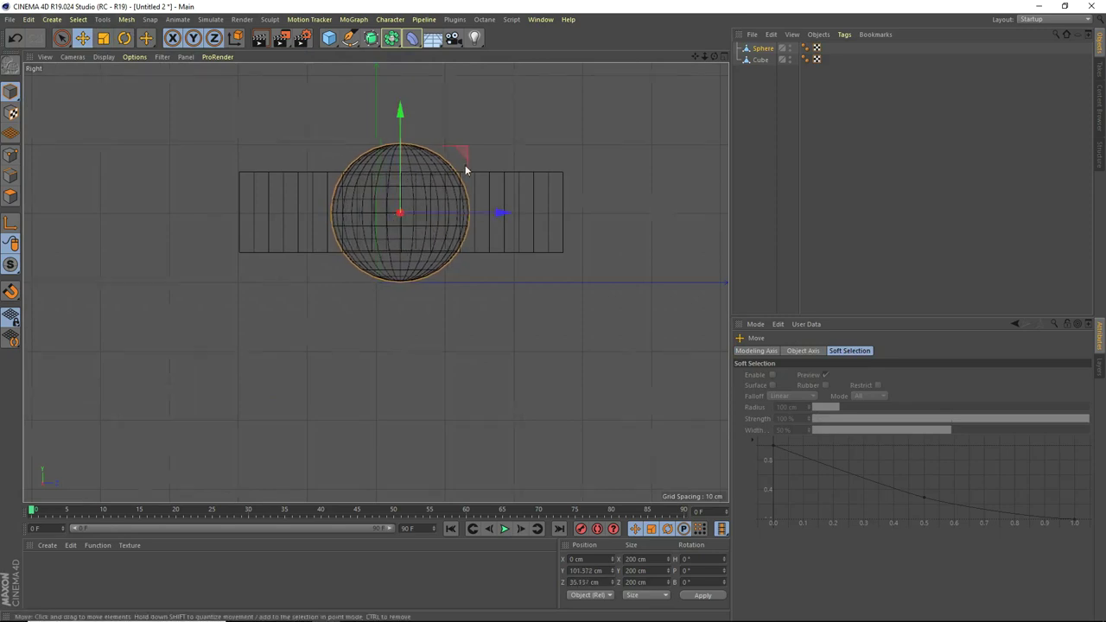
# Flatten the sphere vertically to about 113 cm and align its height so it fits just inside the box
pyautogui.scroll(2, 465, 171)
pyautogui.click(104, 39)
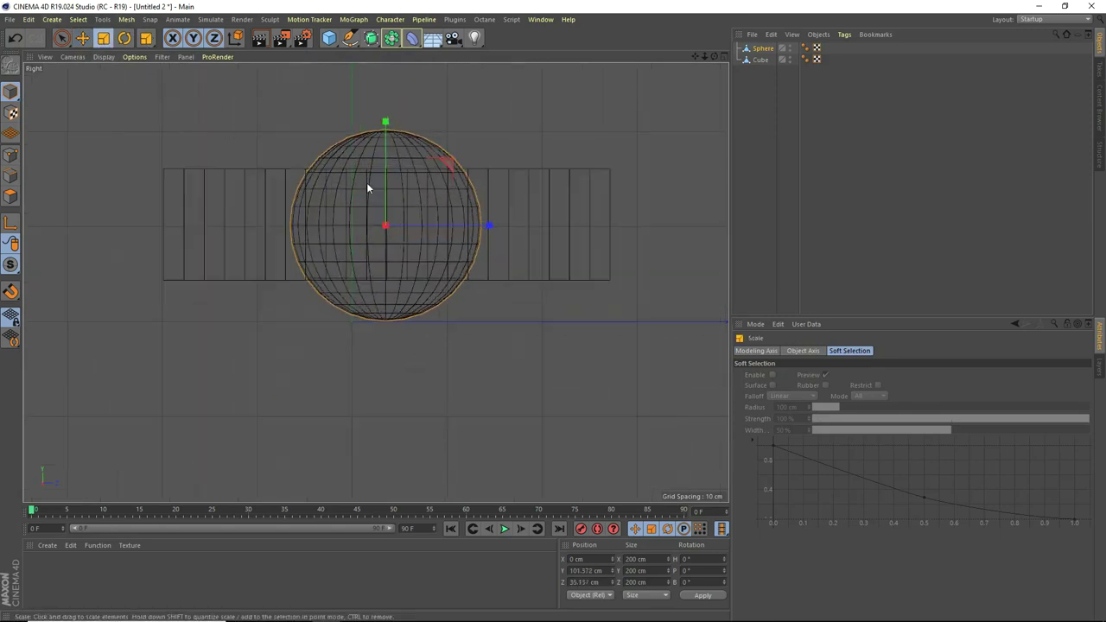
pyautogui.moveTo(386, 122); pyautogui.dragTo(362, 170)
pyautogui.scroll(3, 383, 201)
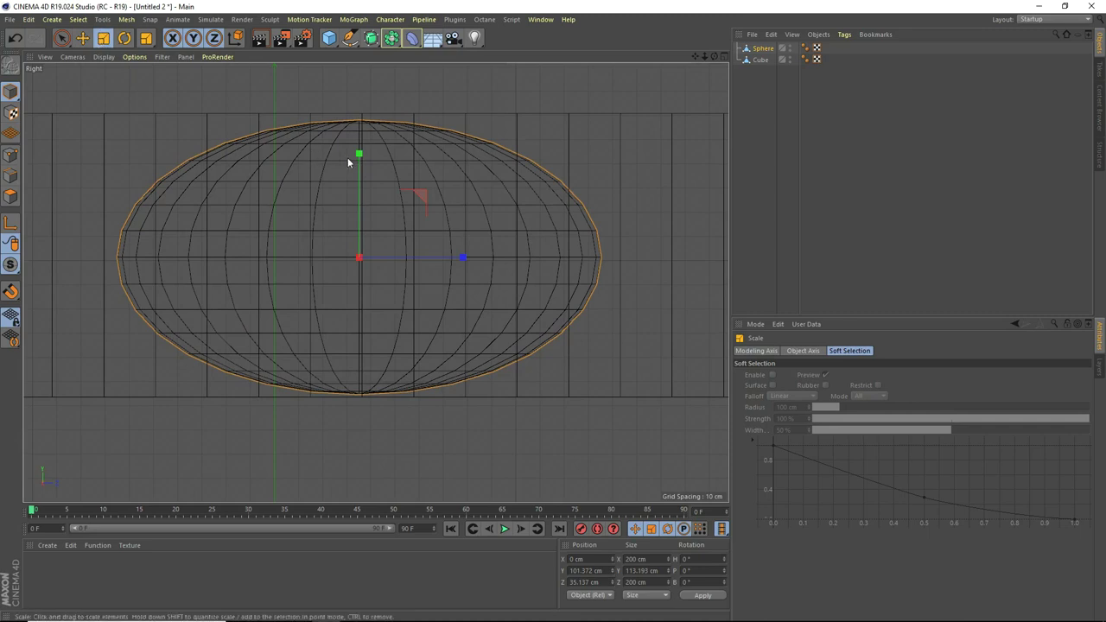
pyautogui.moveTo(359, 155); pyautogui.dragTo(360, 155)
pyautogui.click(82, 38)
pyautogui.moveTo(357, 198); pyautogui.dragTo(356, 194)
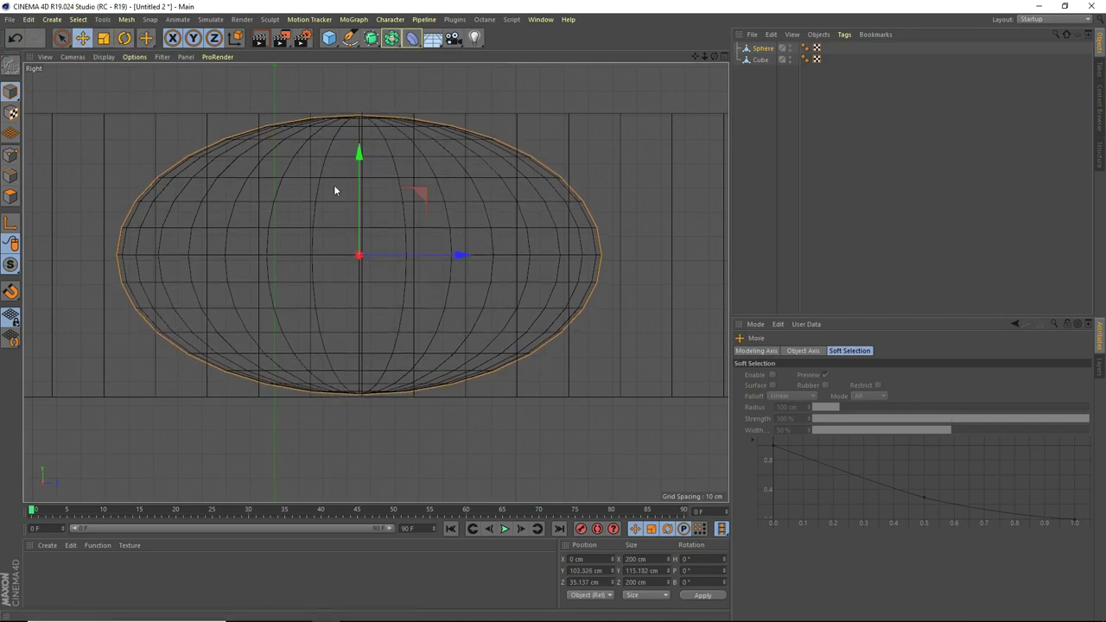
pyautogui.press('t')
pyautogui.moveTo(360, 175); pyautogui.dragTo(362, 181)
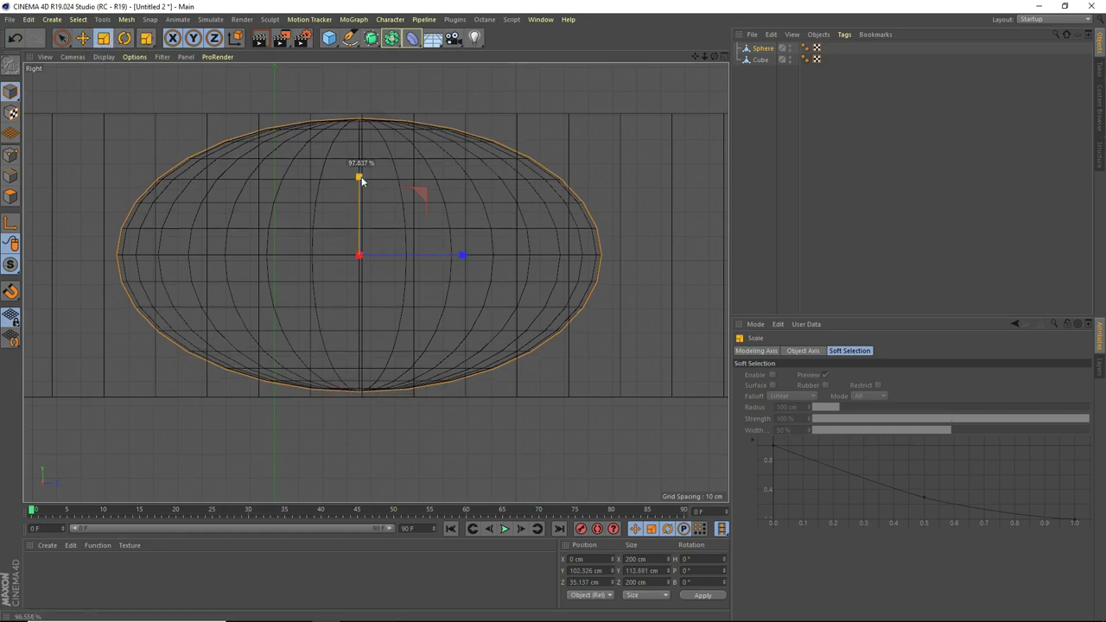
# Stretch the sphere along Z in the Top view to about 463 cm, almost the box's length
pyautogui.middleClick(380, 180)
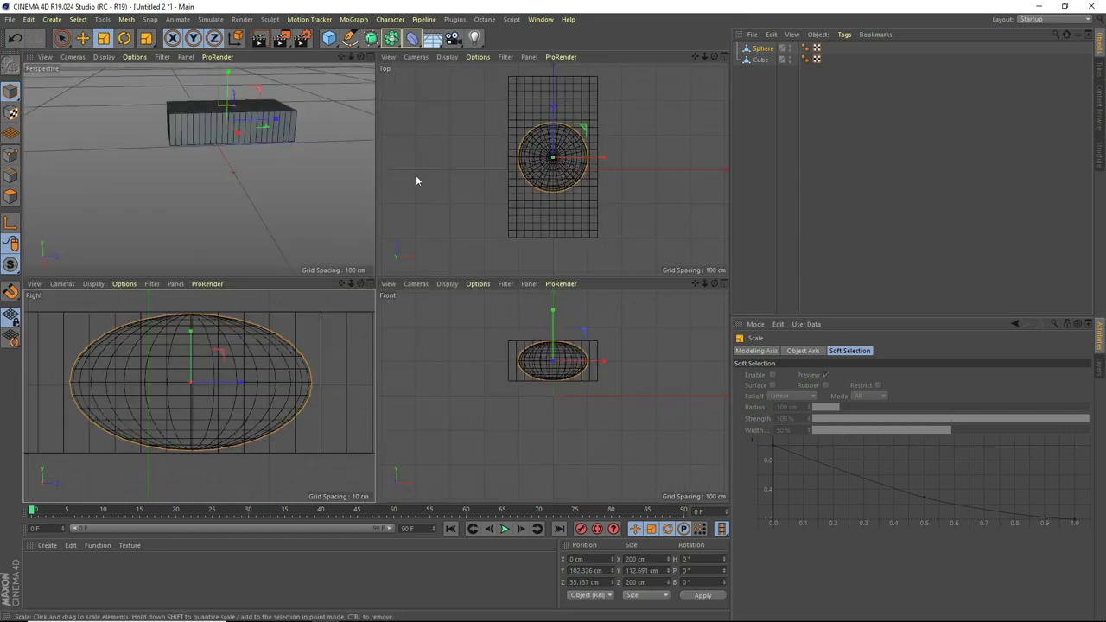
pyautogui.middleClick(543, 181)
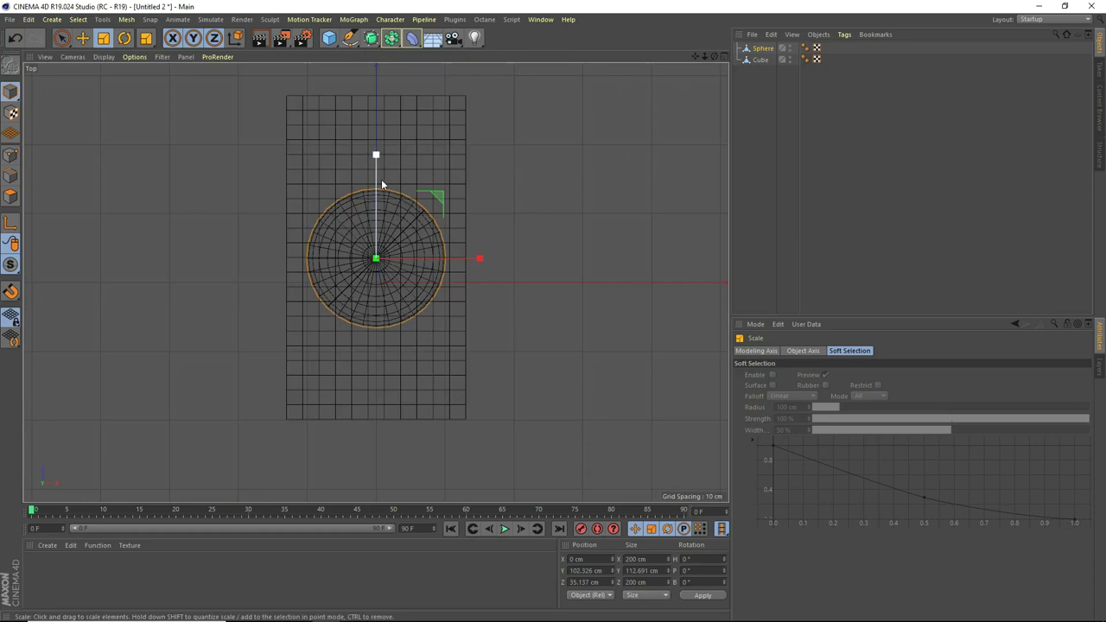
pyautogui.moveTo(381, 178); pyautogui.dragTo(363, 79)
pyautogui.scroll(3, 355, 113)
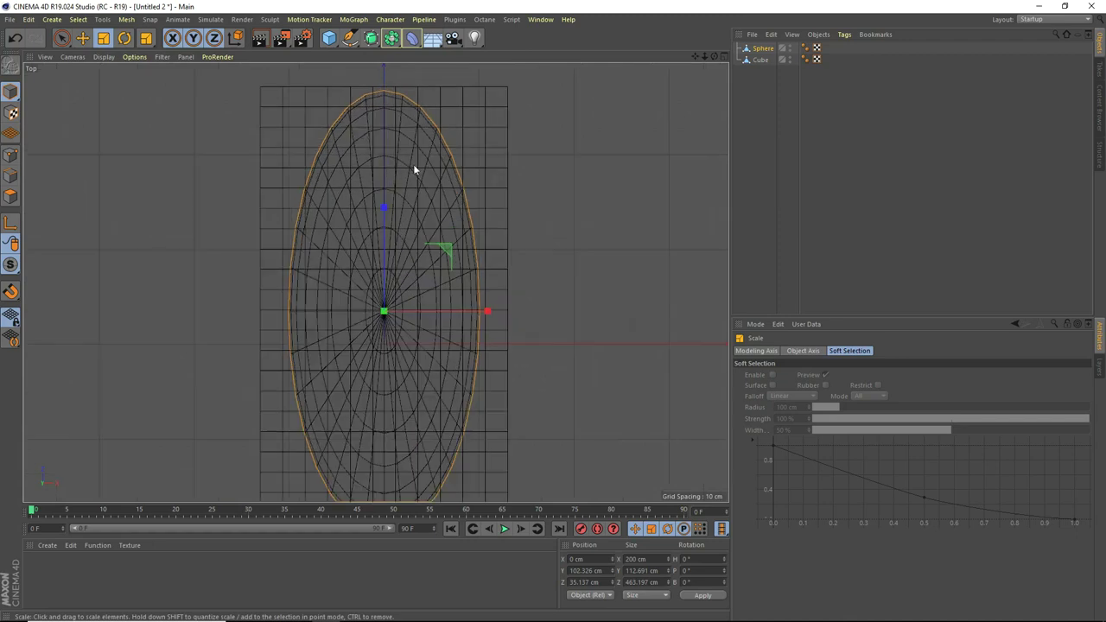
# Centre the sphere lengthwise in the box at about Z 36 cm and widen it along X to about 253 cm
pyautogui.moveTo(695, 56); pyautogui.dragTo(669, 78)
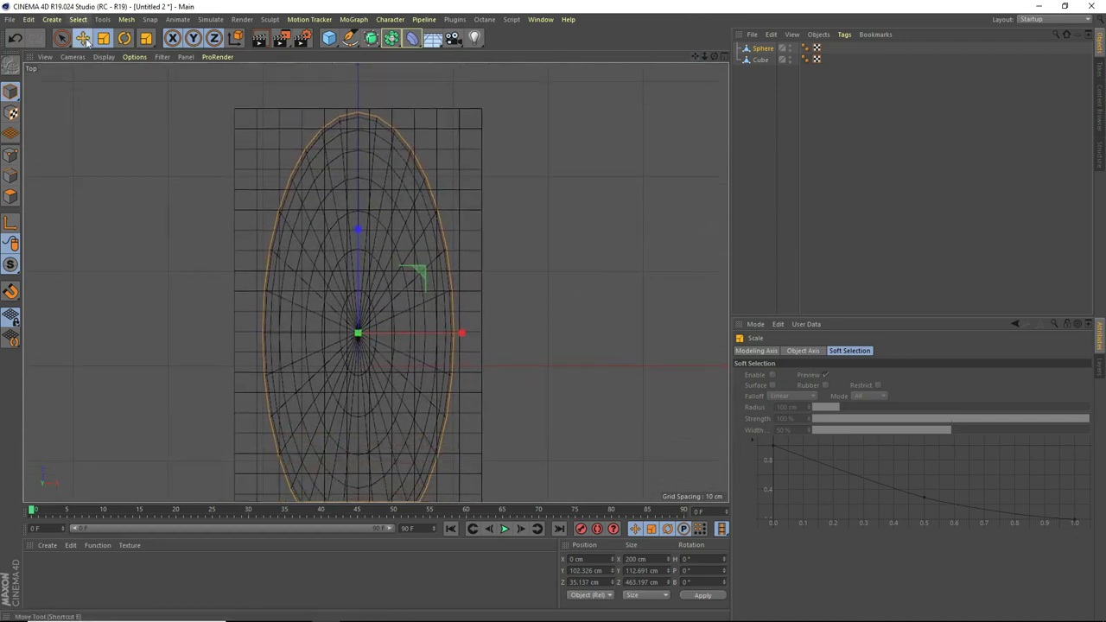
pyautogui.click(82, 37)
pyautogui.moveTo(361, 250); pyautogui.dragTo(361, 248)
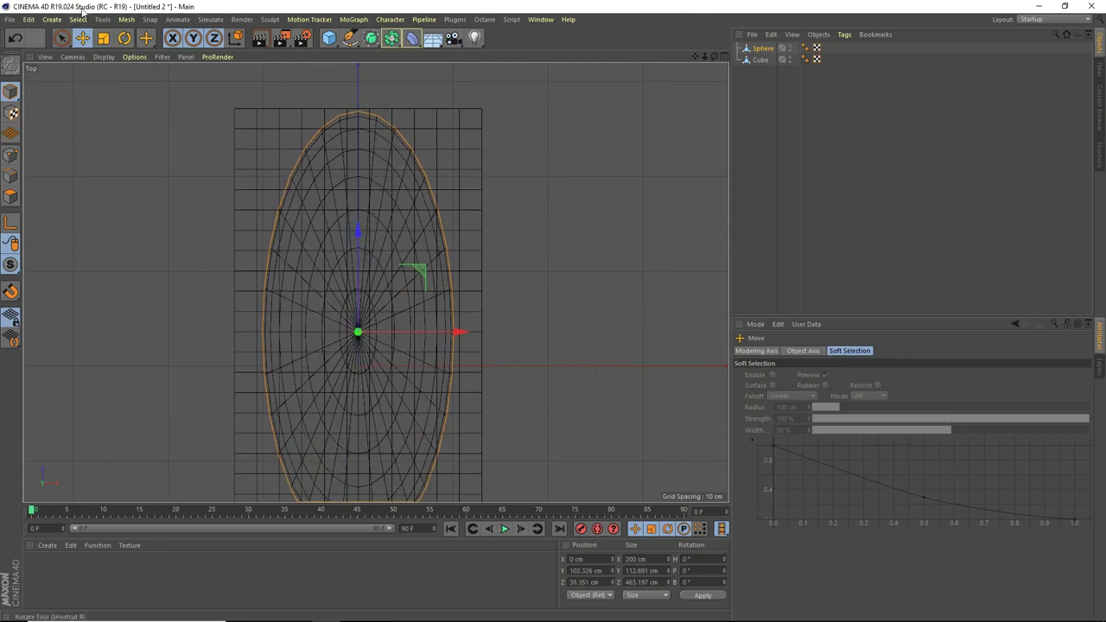
pyautogui.click(103, 37)
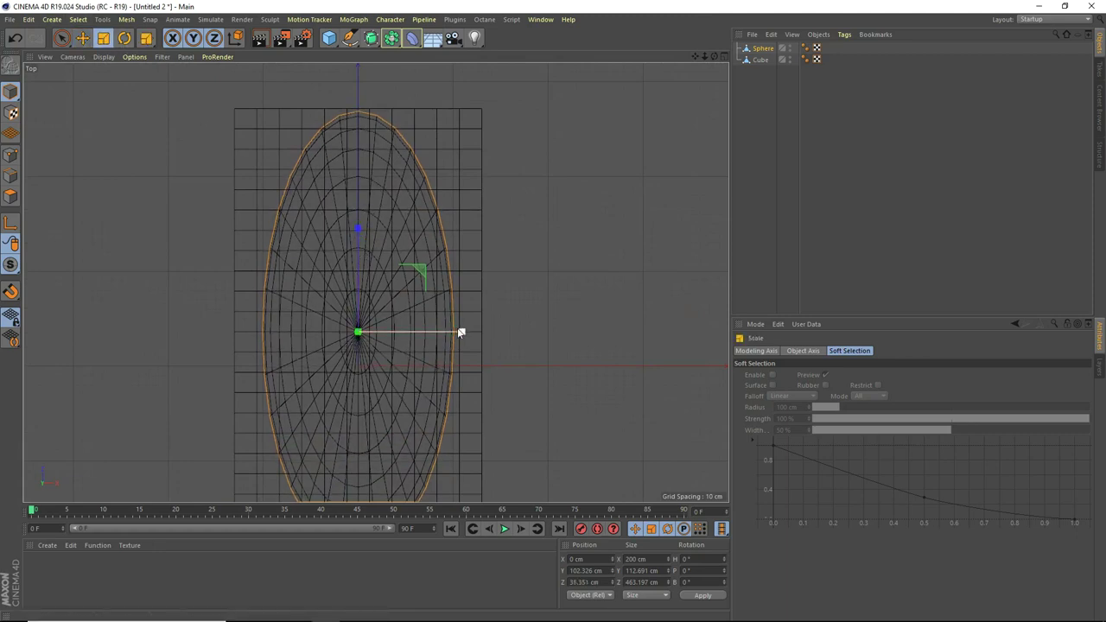
pyautogui.moveTo(461, 333); pyautogui.dragTo(483, 332)
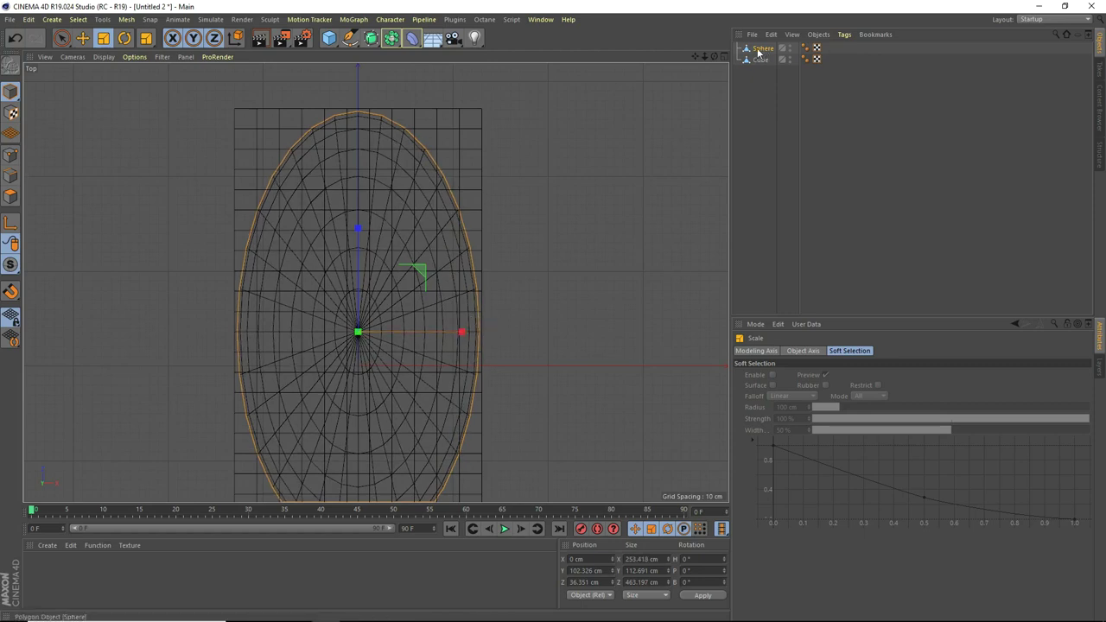
# Toggle the box's visibility in the Perspective view to examine how the sphere sits inside it
pyautogui.middleClick(472, 204)
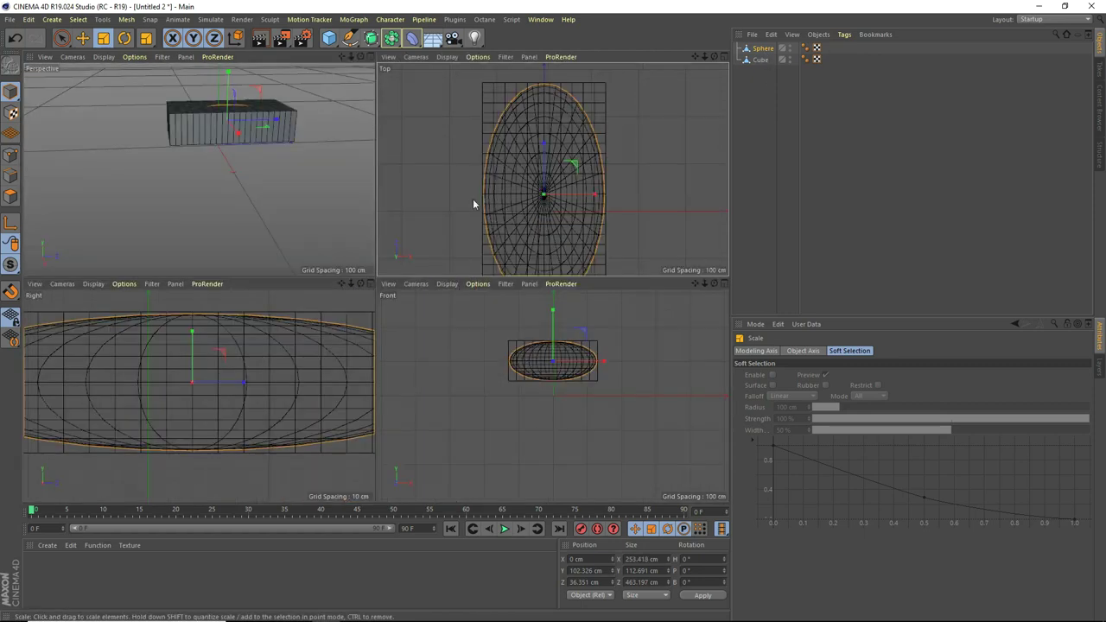
pyautogui.middleClick(241, 168)
pyautogui.scroll(5, 503, 105)
pyautogui.moveTo(714, 56); pyautogui.dragTo(711, 11)
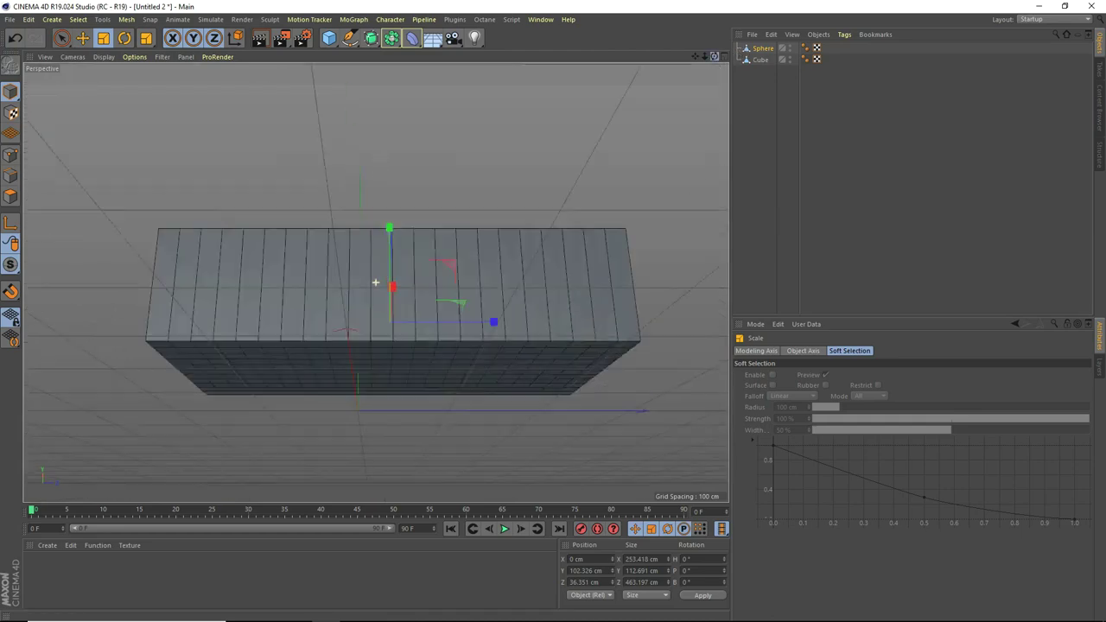
pyautogui.keyDown('alt'); pyautogui.moveTo(376, 282); pyautogui.dragTo(578, 306); pyautogui.keyUp('alt')
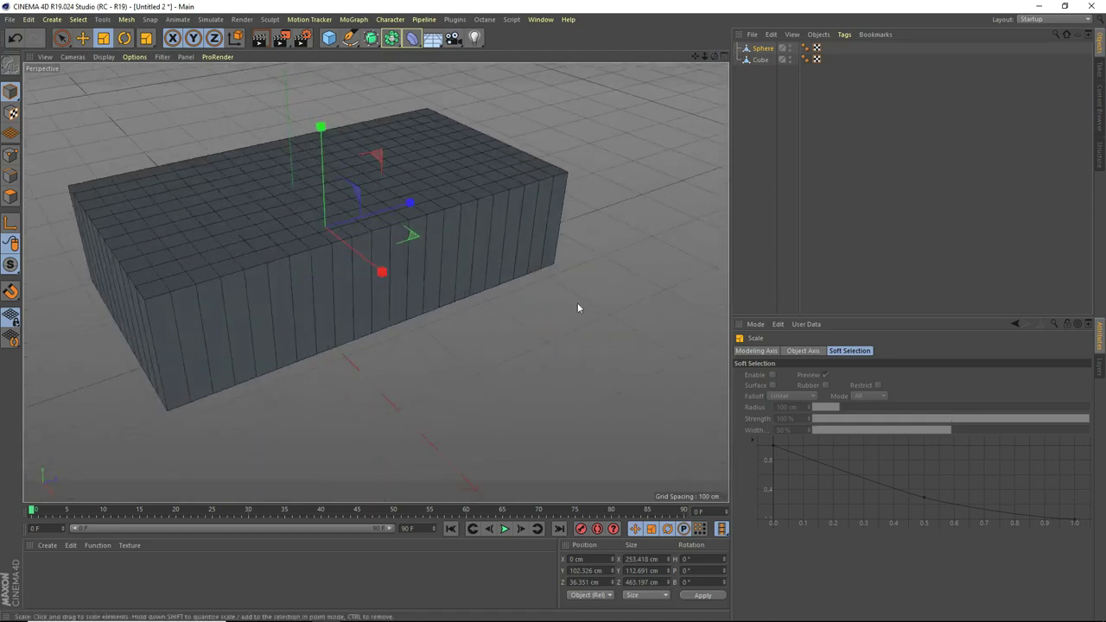
pyautogui.click(789, 58)
pyautogui.click(789, 58)
pyautogui.click(790, 58)
pyautogui.click(790, 58)
pyautogui.click(790, 58)
pyautogui.click(789, 57)
pyautogui.click(790, 58)
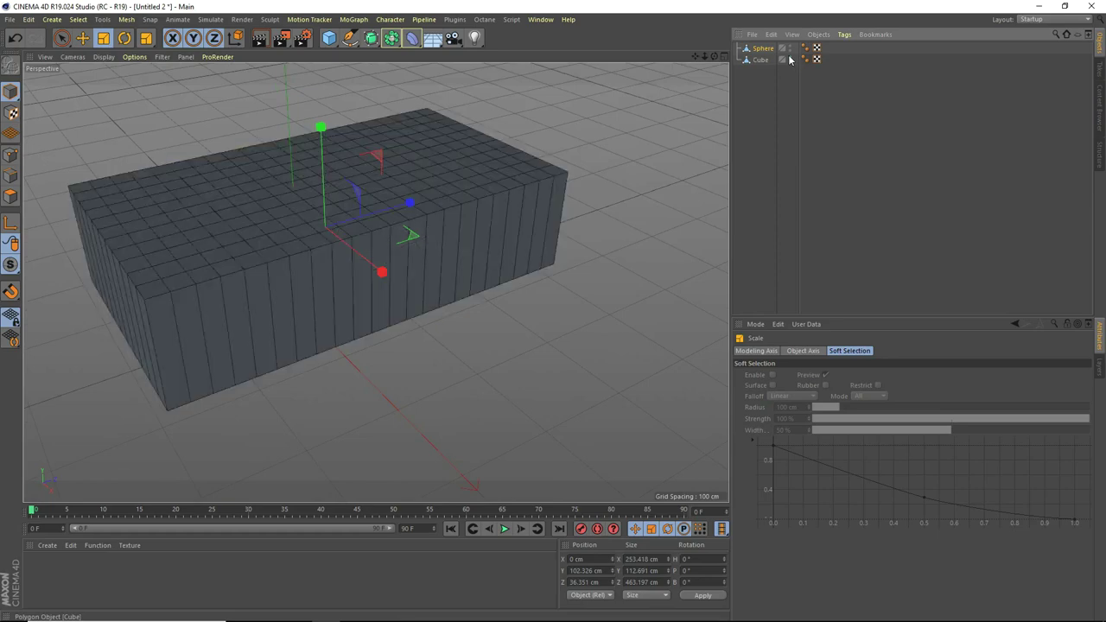
# Add a Cloth Collider simulation tag to the sphere
pyautogui.moveTo(718, 59); pyautogui.dragTo(723, 54)
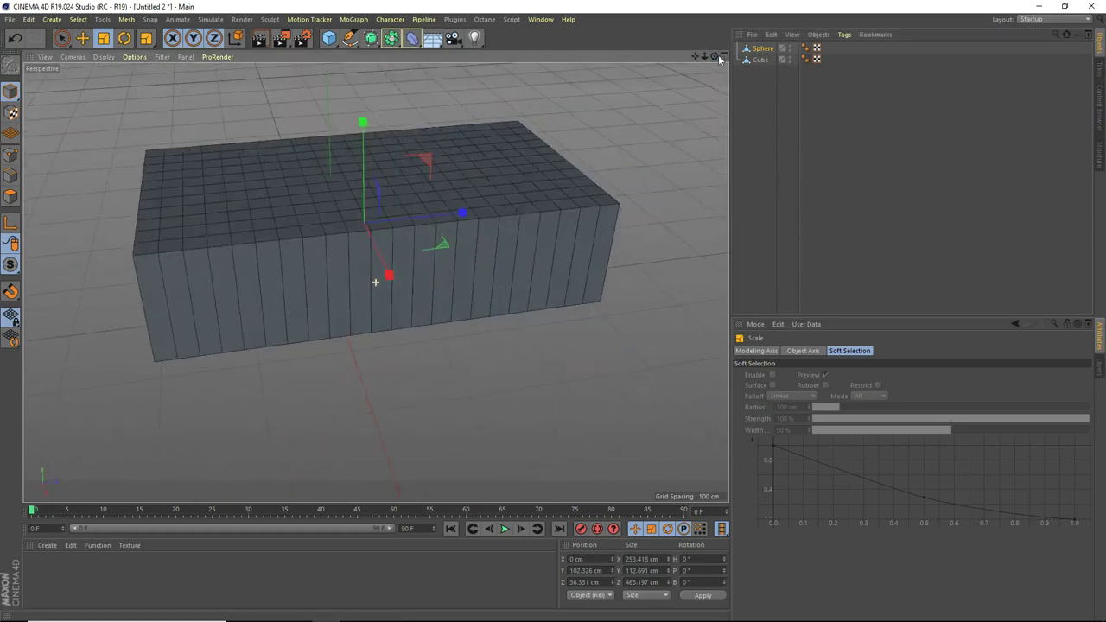
pyautogui.click(844, 34)
pyautogui.moveTo(896, 153)
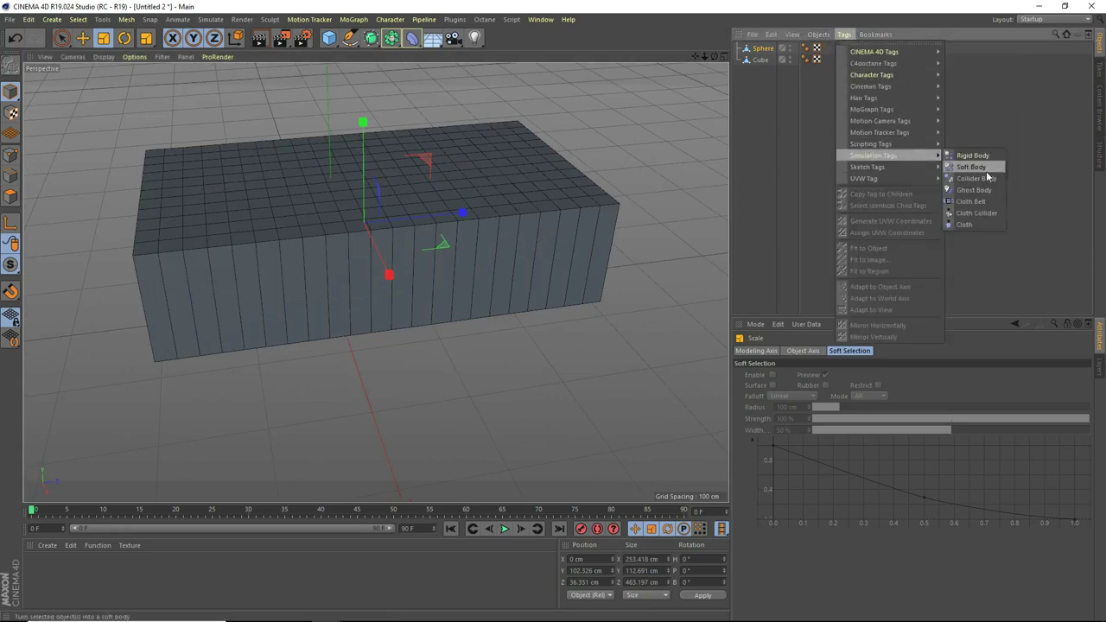
pyautogui.click(972, 215)
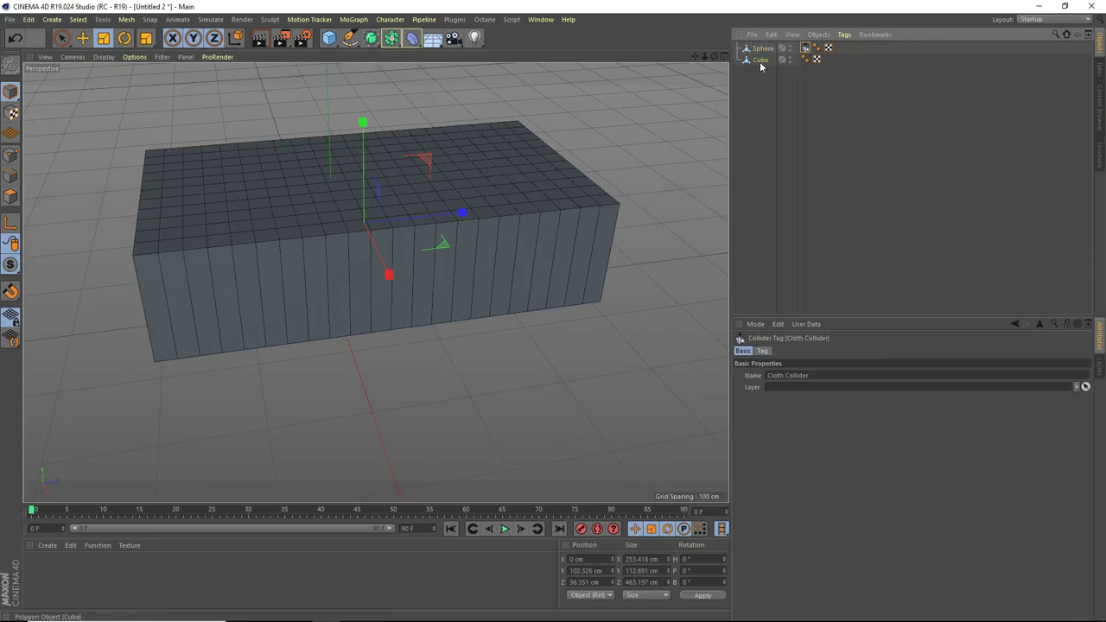
# Add a Cloth simulation tag to the box
pyautogui.click(758, 59)
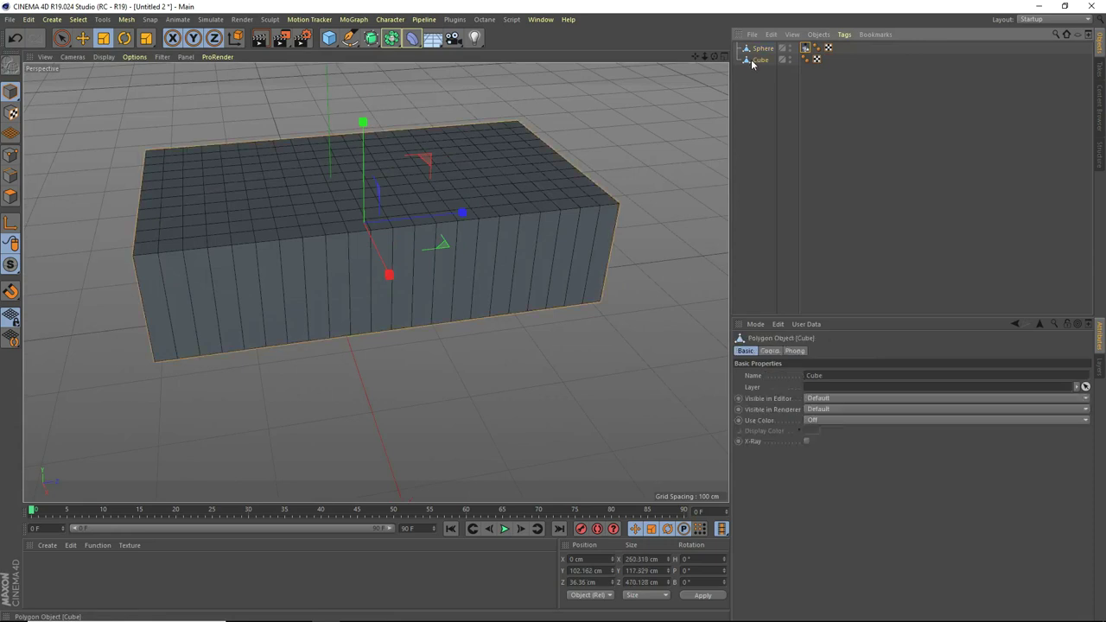
pyautogui.click(844, 35)
pyautogui.moveTo(898, 156)
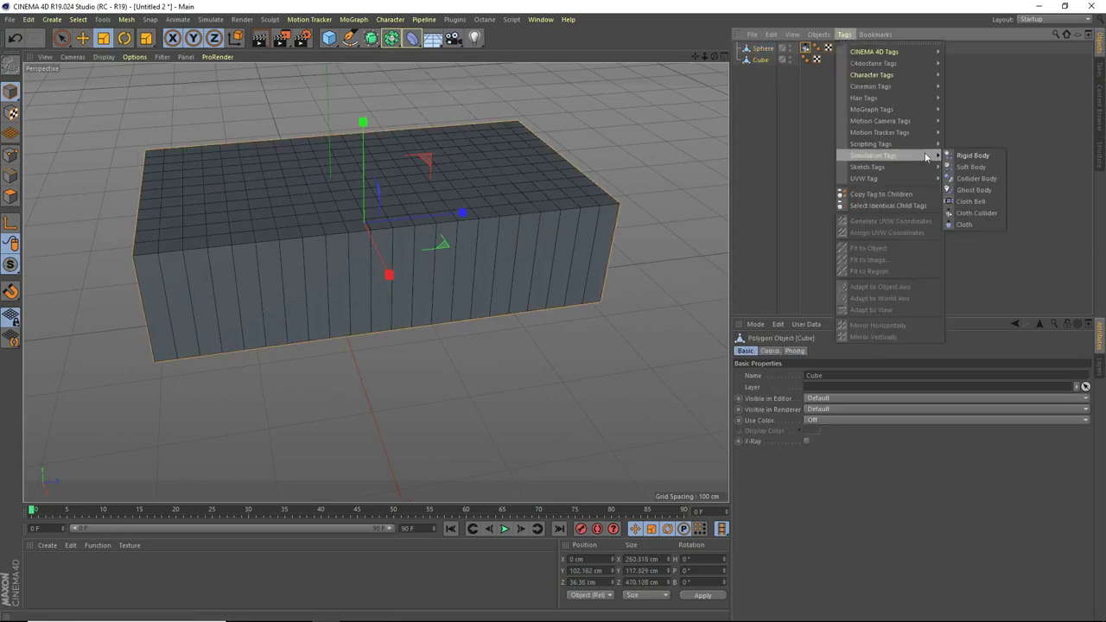
pyautogui.click(978, 224)
# Set the cloth tag's gravity, Z wind direction and wind turbulence strength to 0
pyautogui.click(798, 351)
pyautogui.click(847, 375)
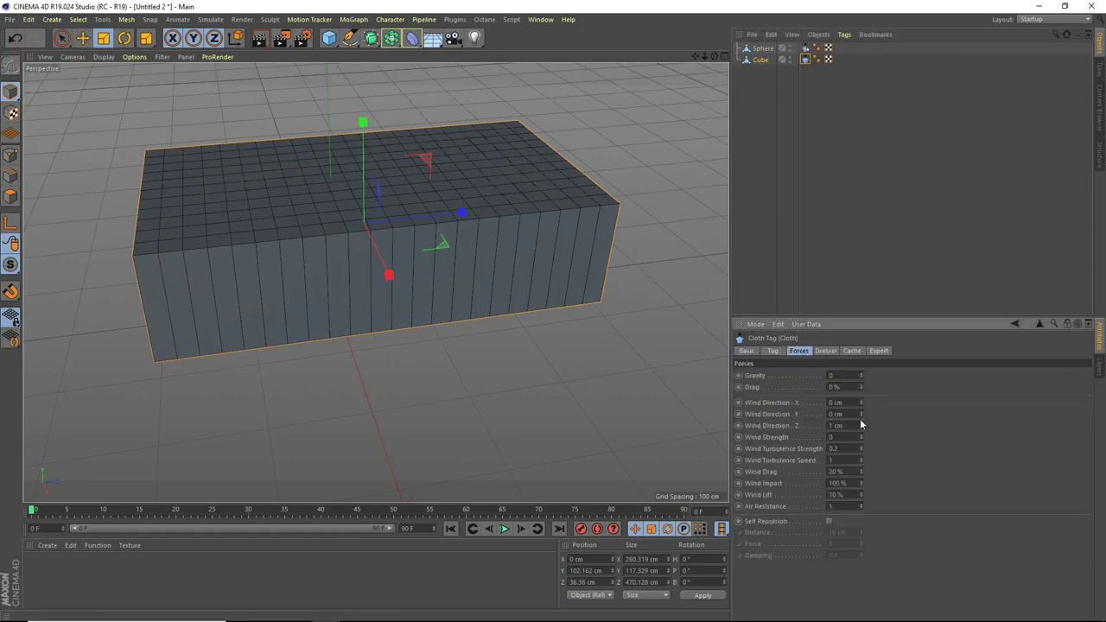
pyautogui.press('Tab')
pyautogui.press('Tab')
pyautogui.press('Tab')
pyautogui.press('Tab')
pyautogui.click(847, 448)
pyautogui.press('Tab')
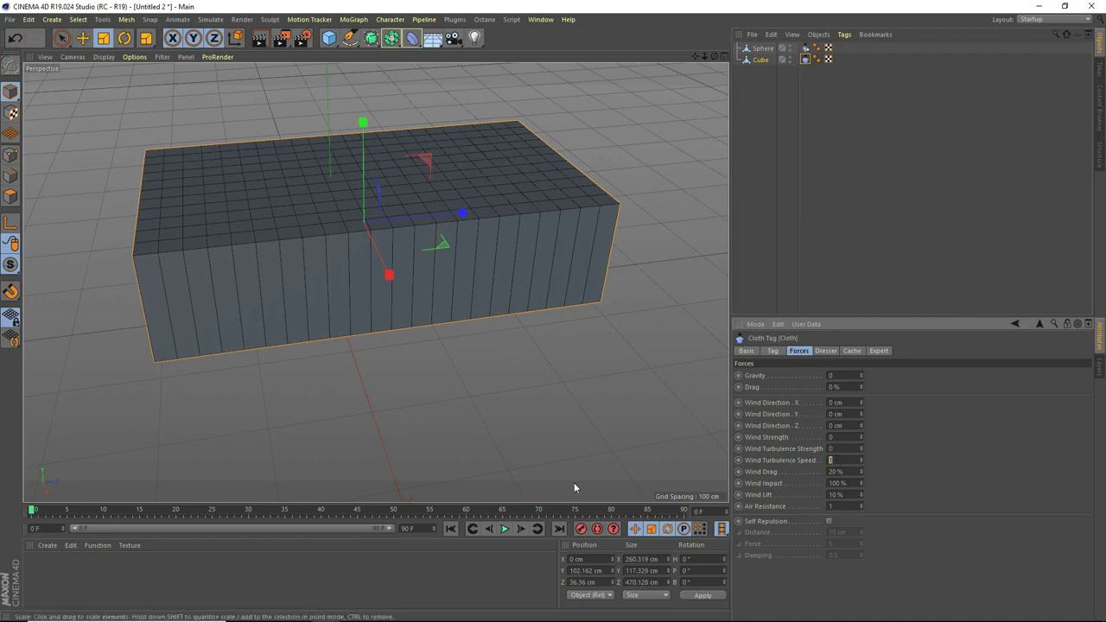
# Set the cloth tag's wind turbulence speed, wind drag and wind impact to 0
pyautogui.click(842, 472)
pyautogui.click(842, 483)
pyautogui.write('0')
pyautogui.press('Return')
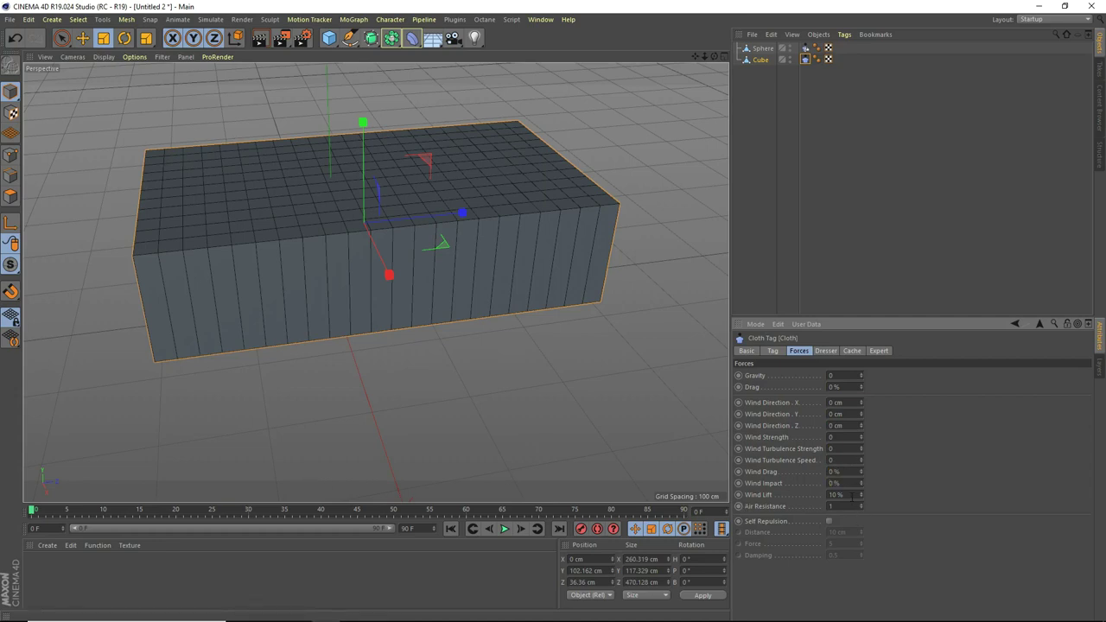
pyautogui.click(850, 495)
# Loop-select the ring of side polygons all around the box with Loop Selection in polygon mode
pyautogui.click(835, 351)
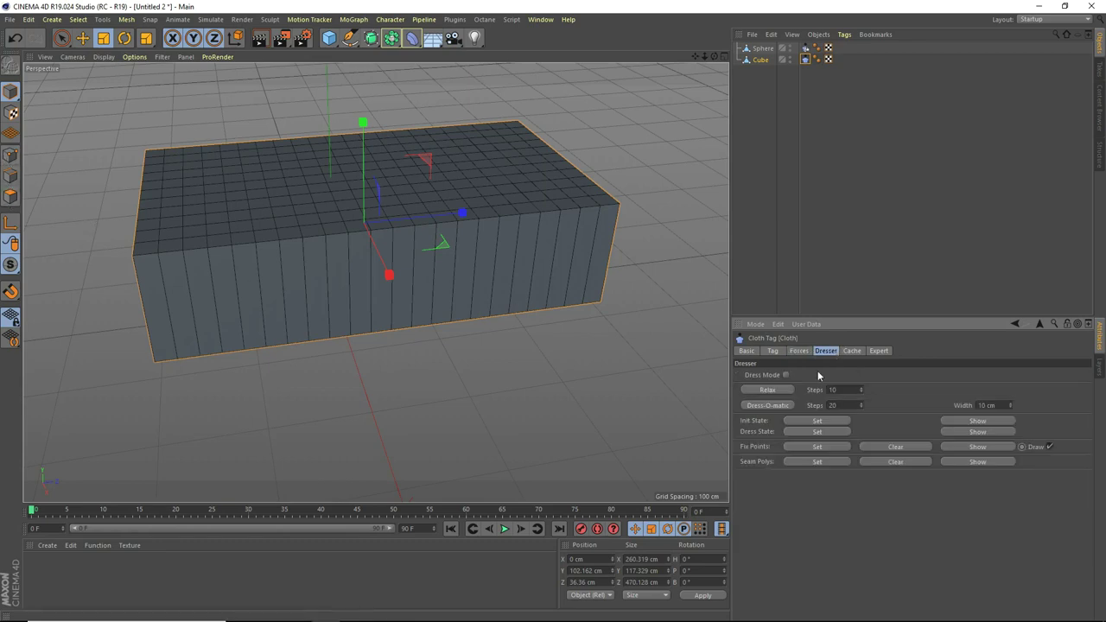
pyautogui.click(10, 197)
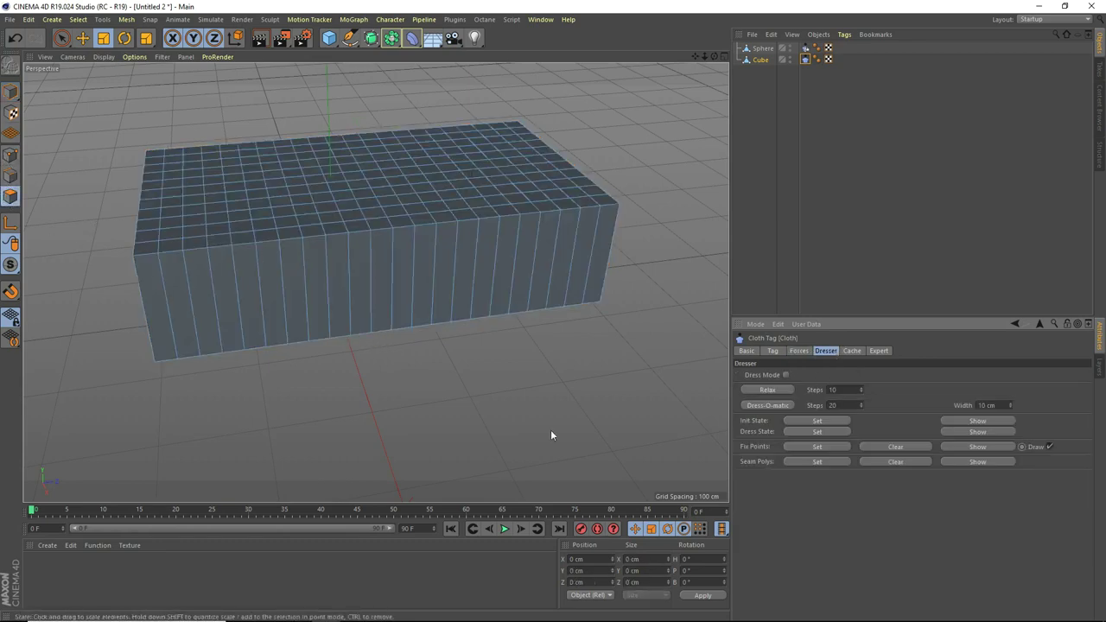
pyautogui.press('u')
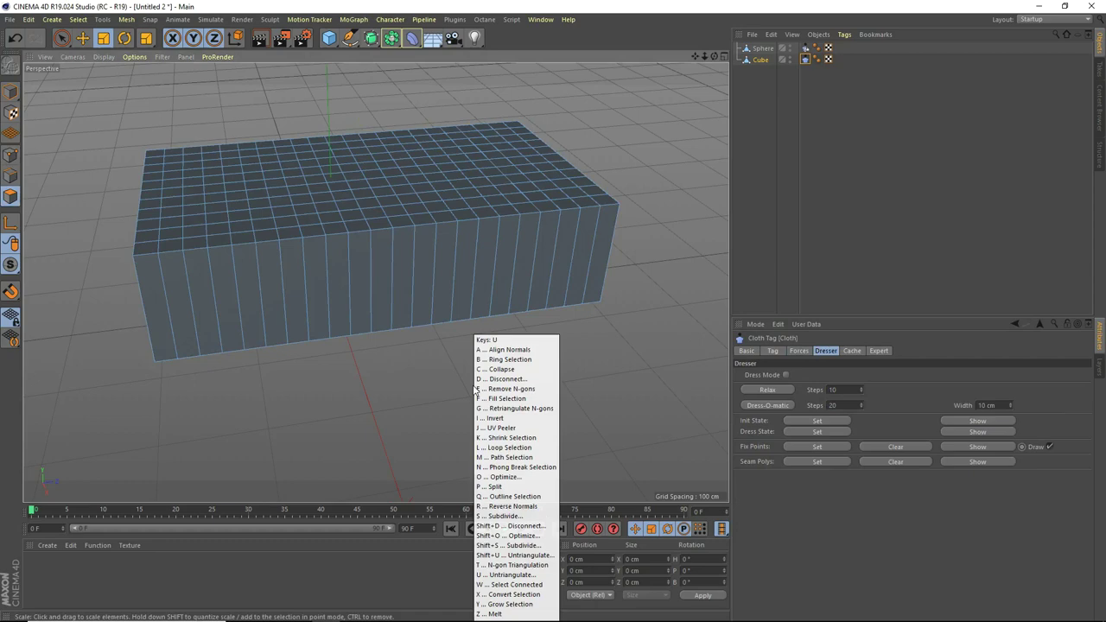
pyautogui.press('l')
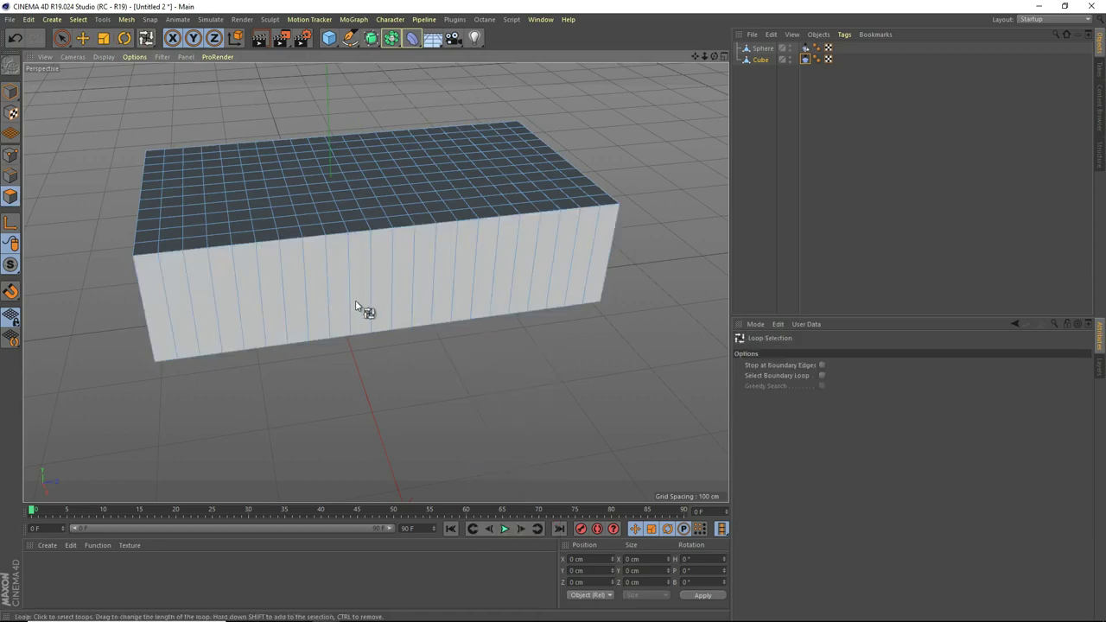
pyautogui.click(343, 308)
pyautogui.keyDown('alt'); pyautogui.moveTo(343, 309); pyautogui.dragTo(32, 294); pyautogui.keyUp('alt')
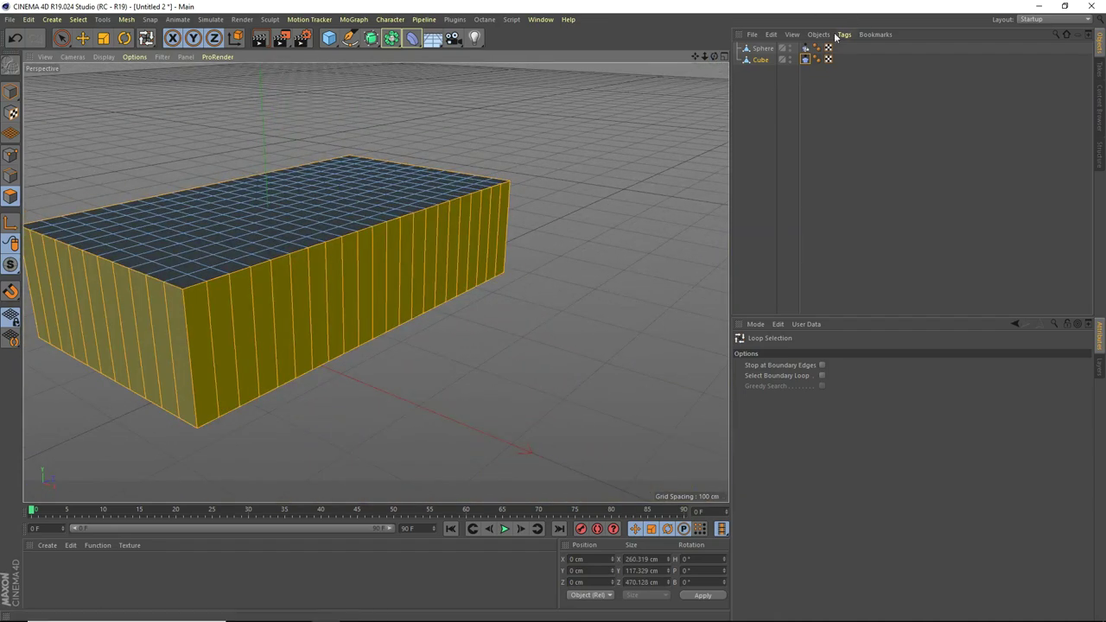
# Set the selected side polygons as the cloth's seam and run Dress-O-matic with 20 steps and a 10 cm width
pyautogui.click(805, 59)
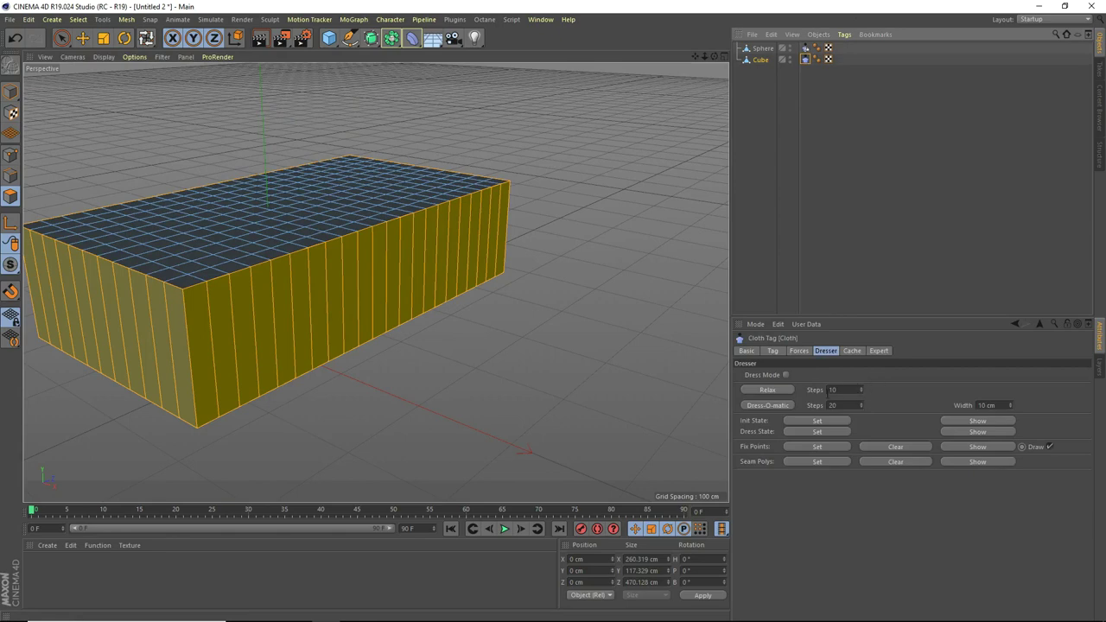
pyautogui.click(805, 461)
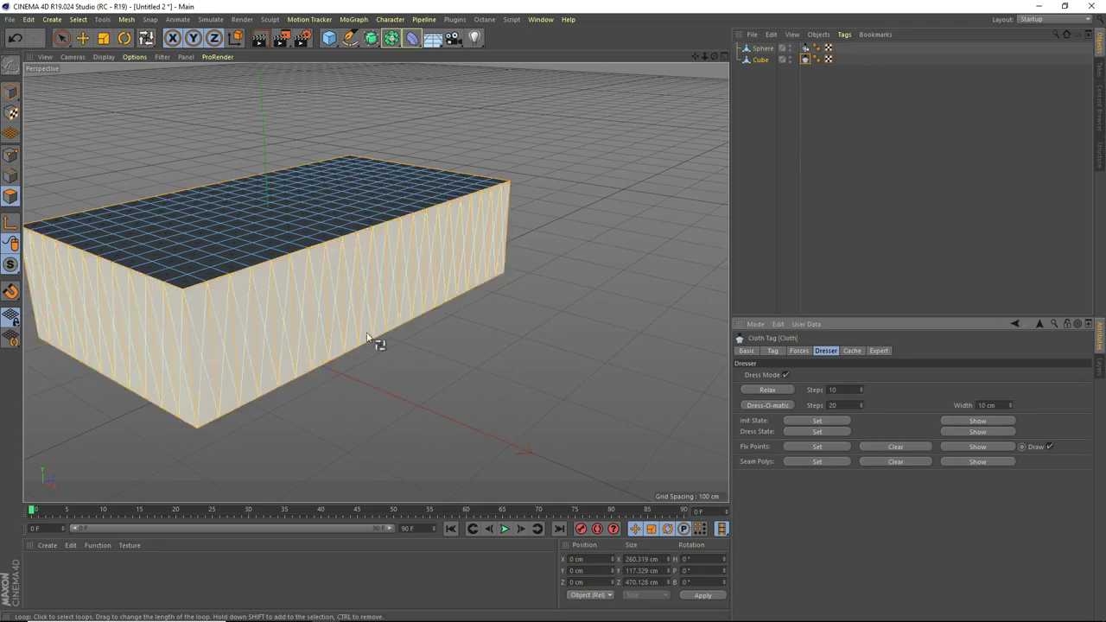
pyautogui.click(434, 358)
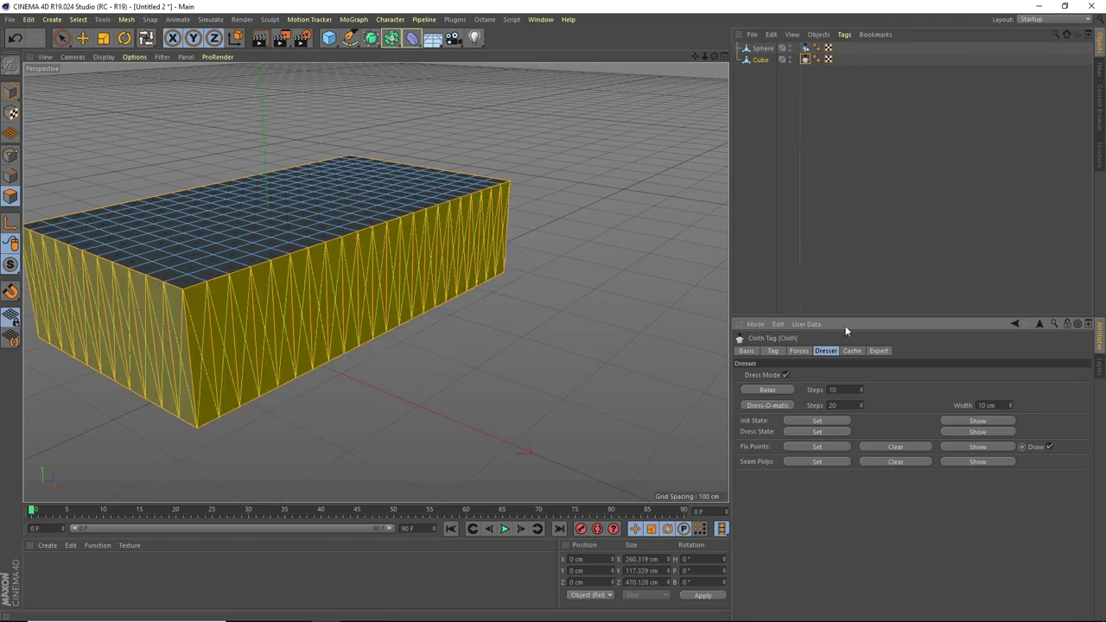
pyautogui.moveTo(715, 56); pyautogui.dragTo(728, 57)
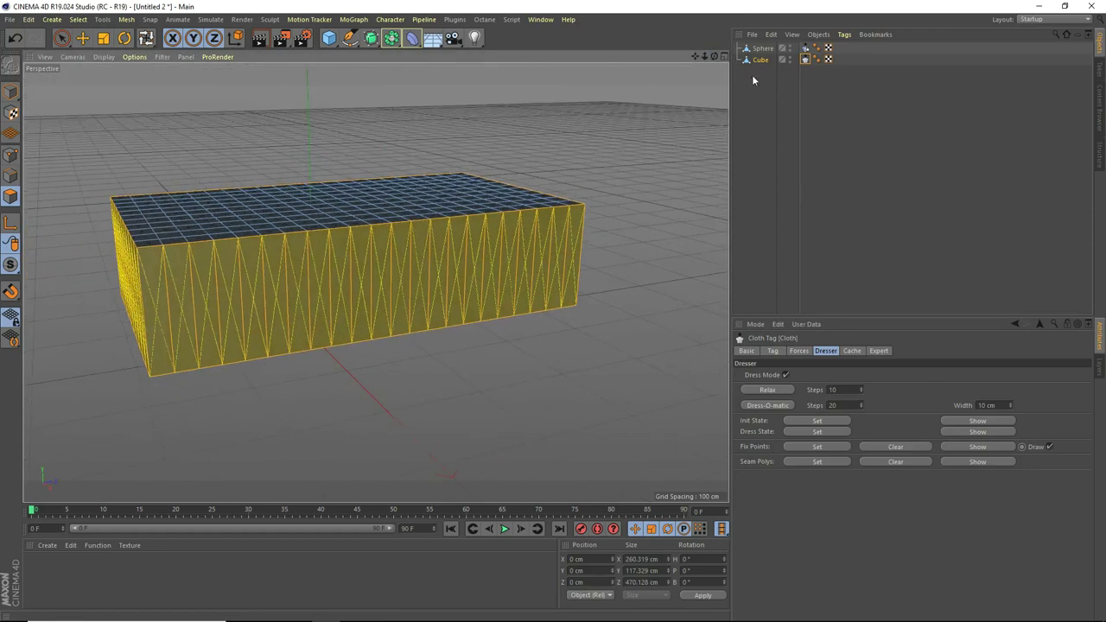
pyautogui.click(768, 406)
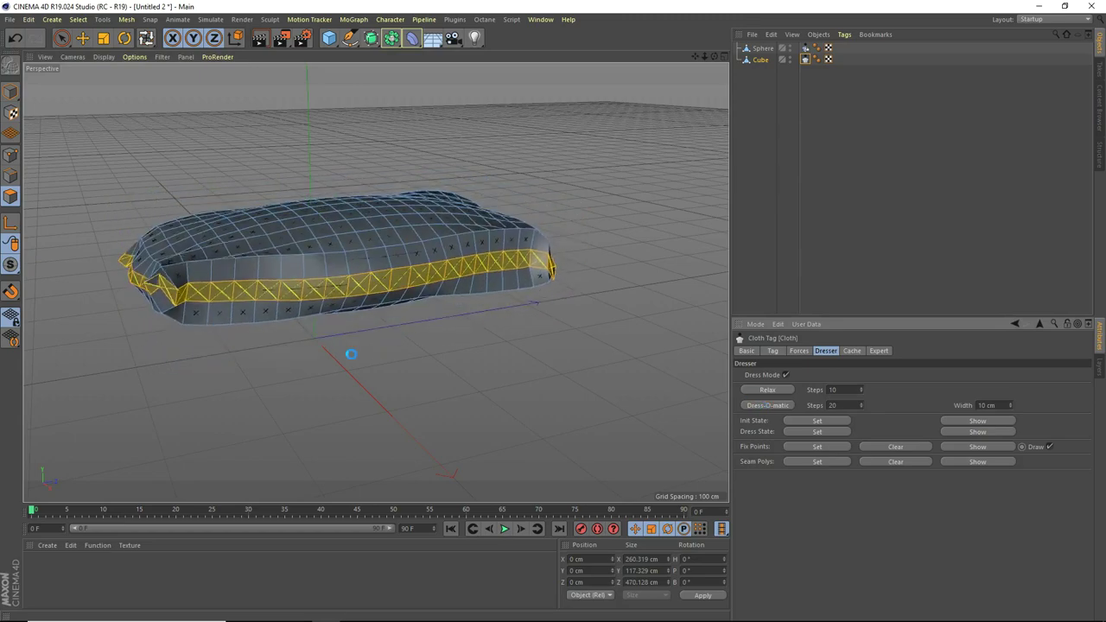
# Remove the simulation tags from the box and the sphere, and delete the sphere
pyautogui.moveTo(714, 57); pyautogui.dragTo(714, 56)
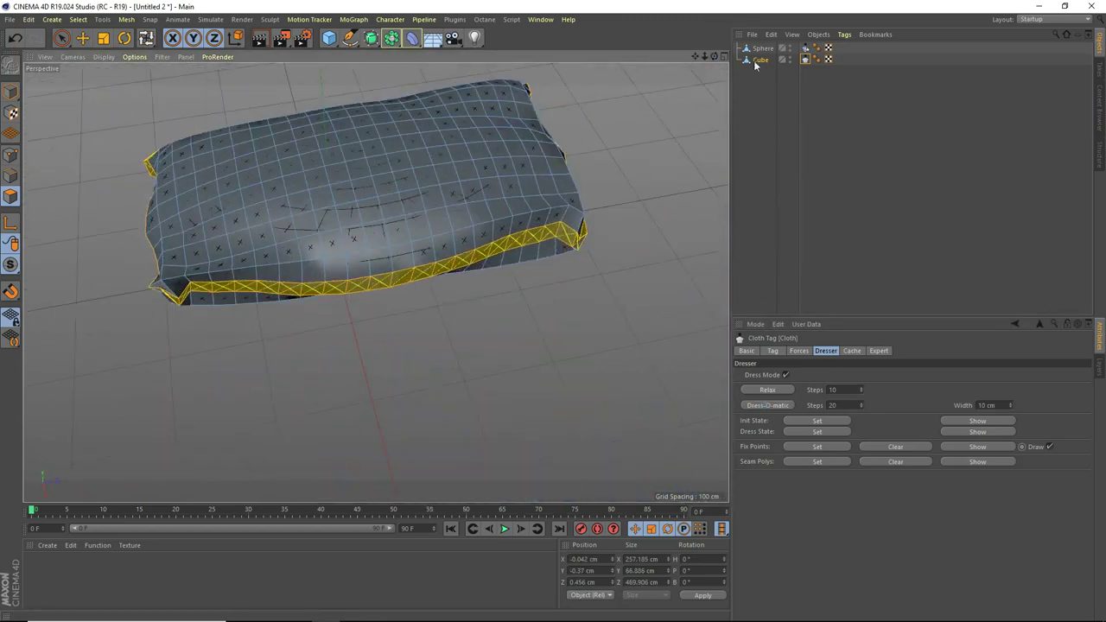
pyautogui.click(808, 59)
pyautogui.press('Delete')
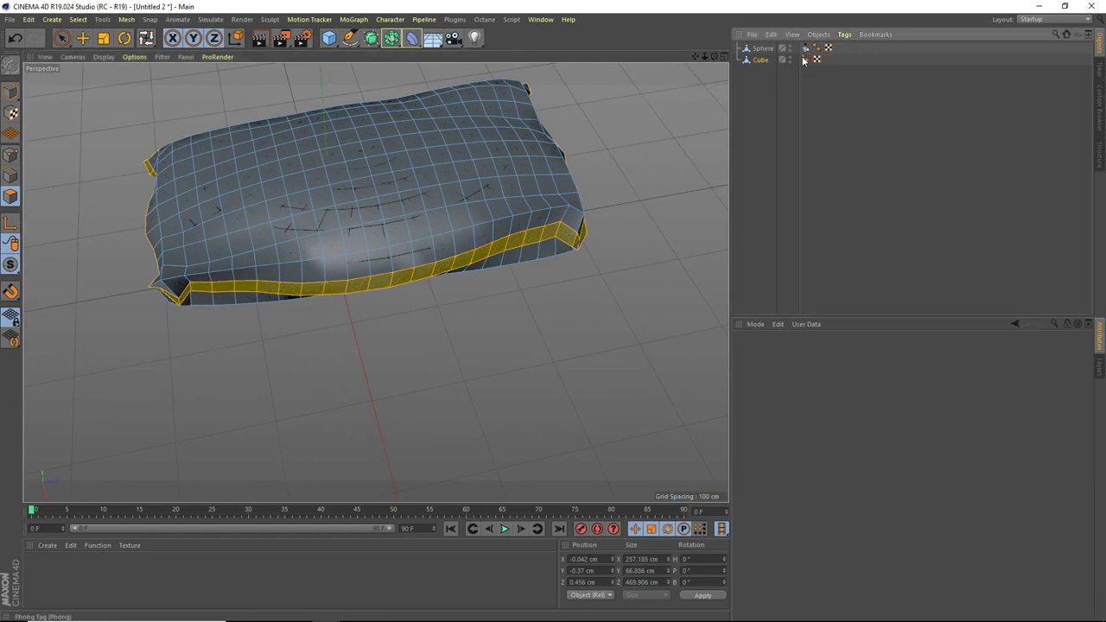
pyautogui.click(807, 50)
pyautogui.click(809, 53)
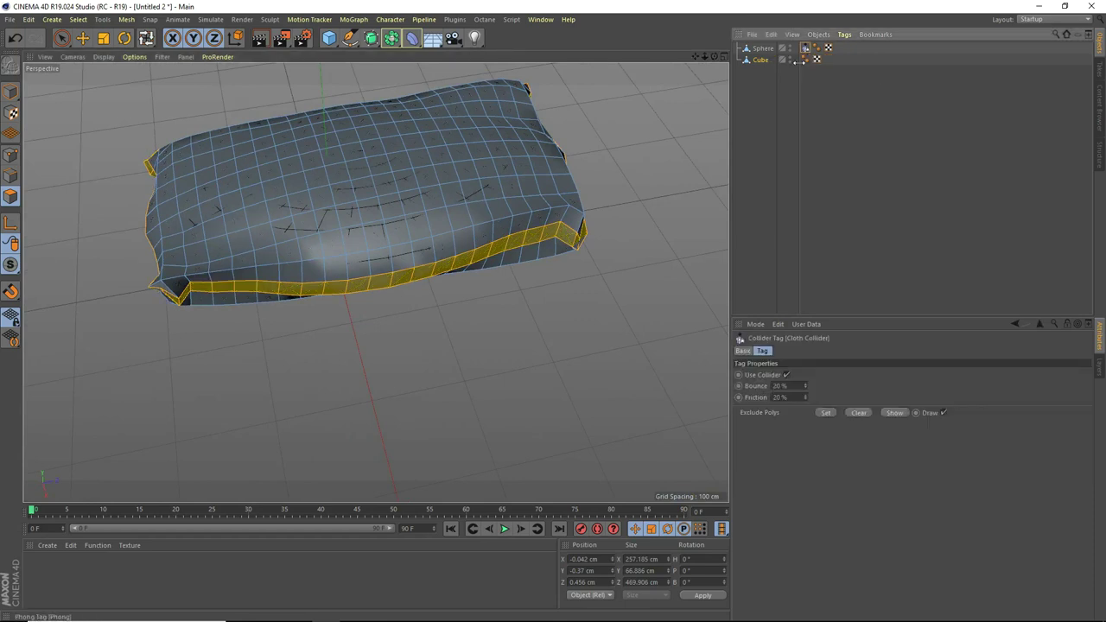
pyautogui.click(762, 49)
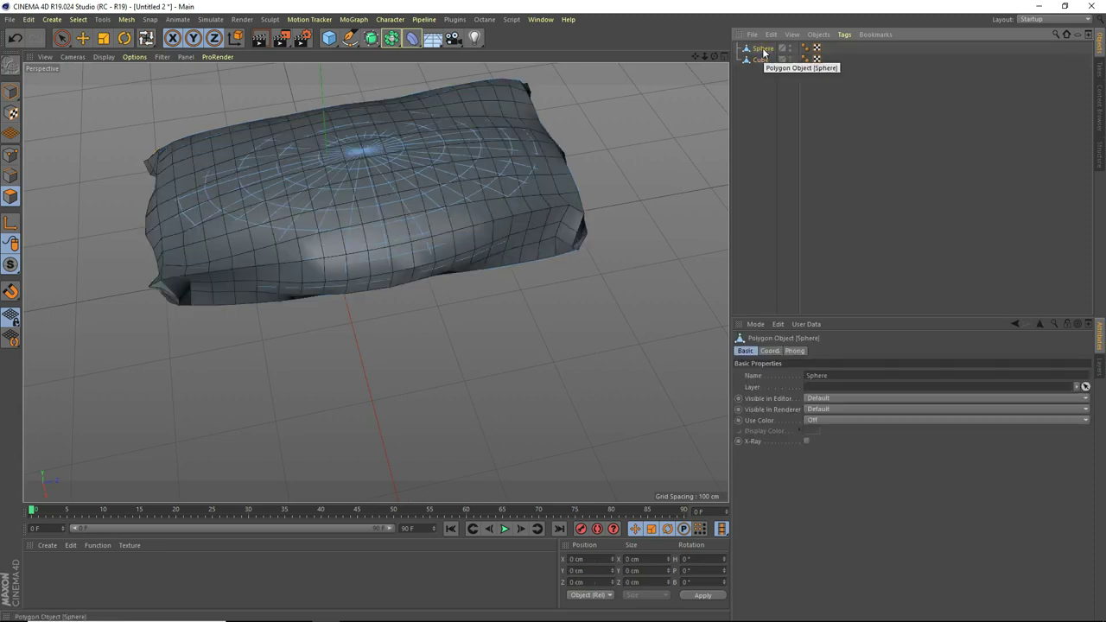
pyautogui.press('Delete')
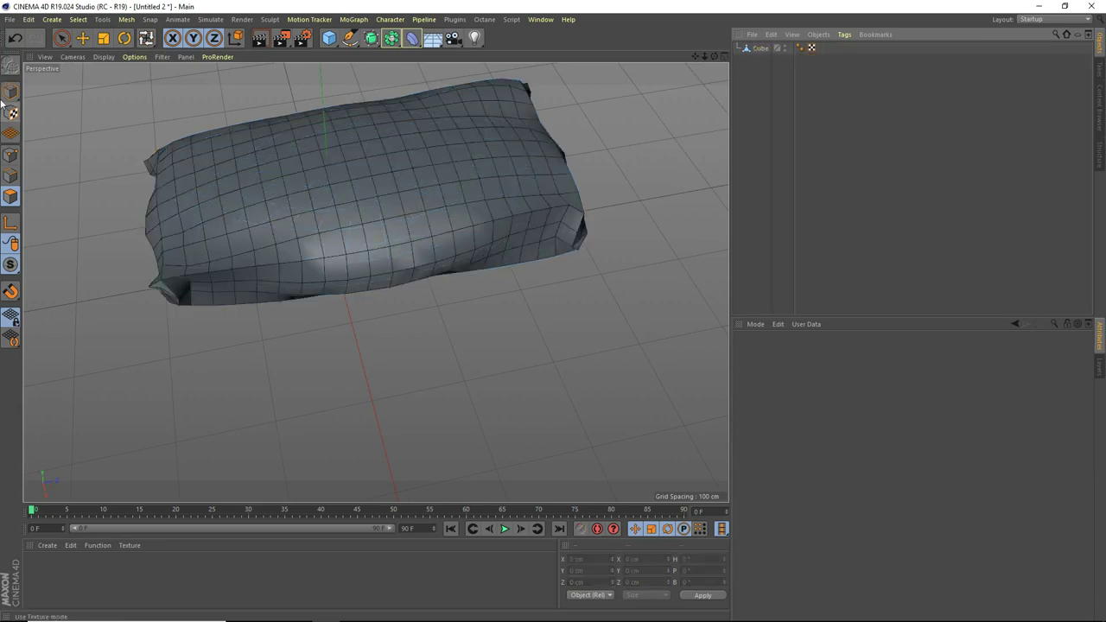
# Switch the Perspective view to Gouraud Shading without lines and inspect the pillow shape from several angles
pyautogui.moveTo(714, 55); pyautogui.dragTo(773, 64)
pyautogui.moveTo(715, 57); pyautogui.dragTo(716, 58)
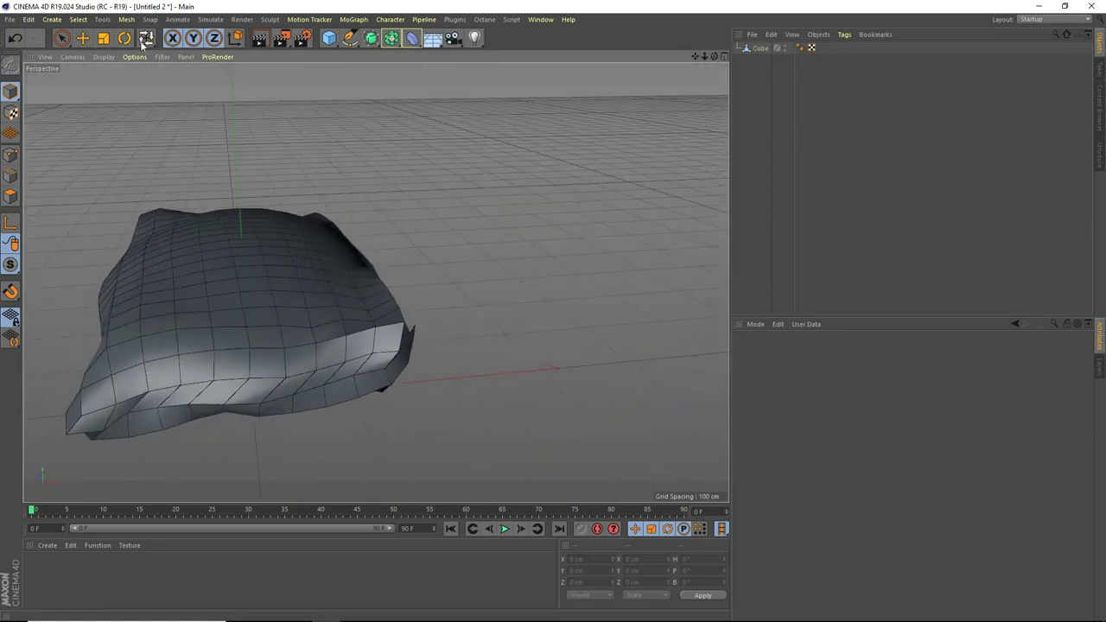
pyautogui.click(103, 57)
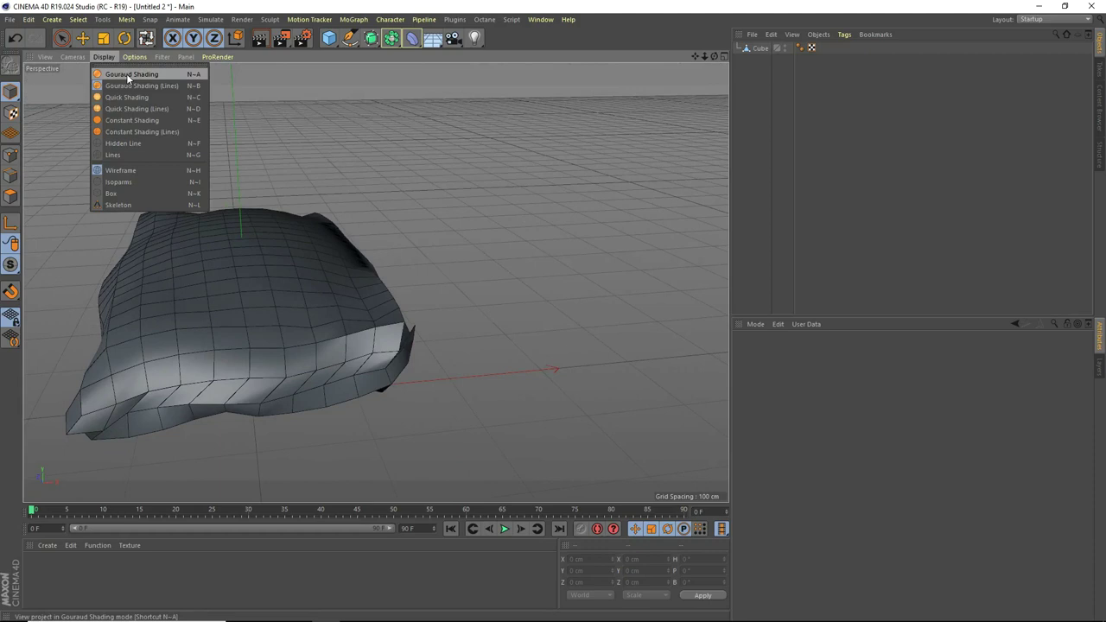
pyautogui.click(127, 75)
pyautogui.moveTo(721, 64); pyautogui.dragTo(218, 338)
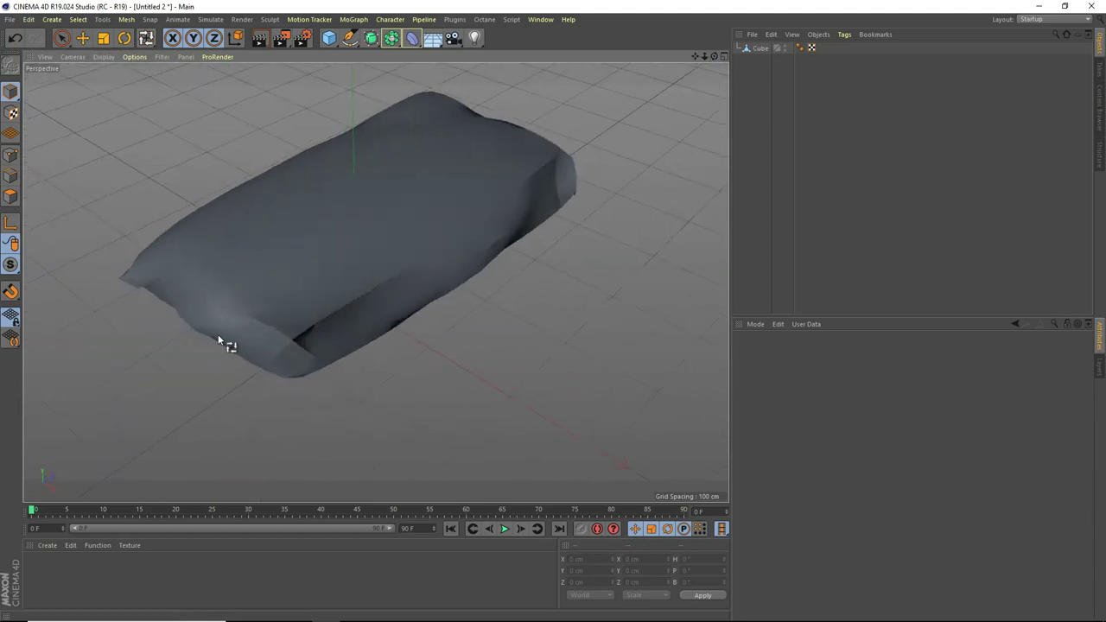
pyautogui.moveTo(714, 57); pyautogui.dragTo(386, 100)
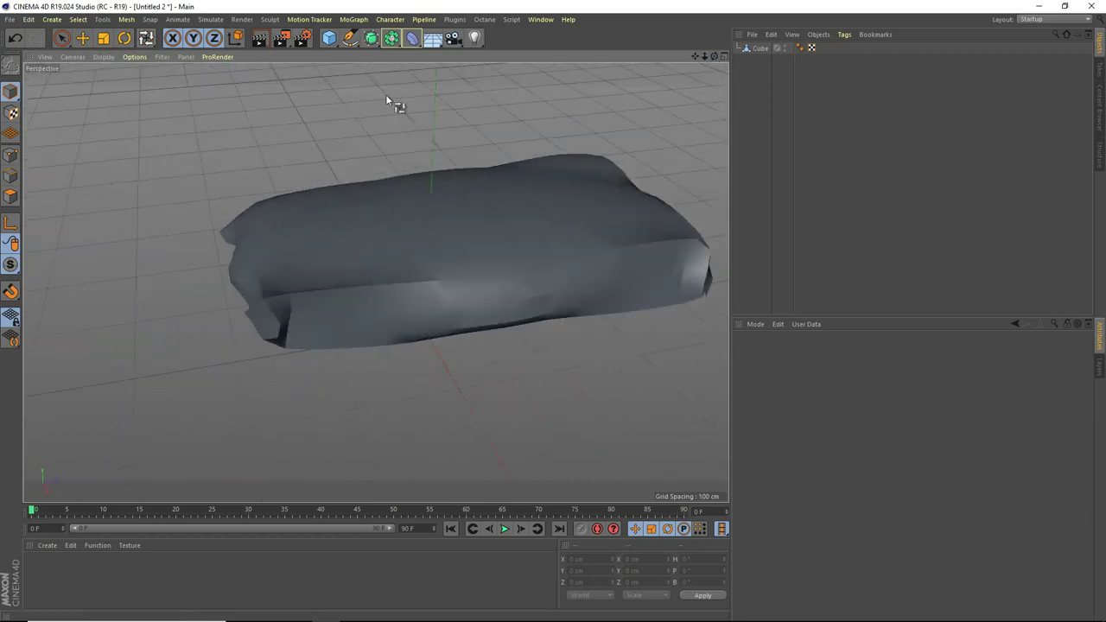
# Add a Subdivision Surface and make the pillow mesh its child
pyautogui.click(62, 38)
pyautogui.moveTo(371, 38); pyautogui.dragTo(452, 59)
pyautogui.click(760, 60)
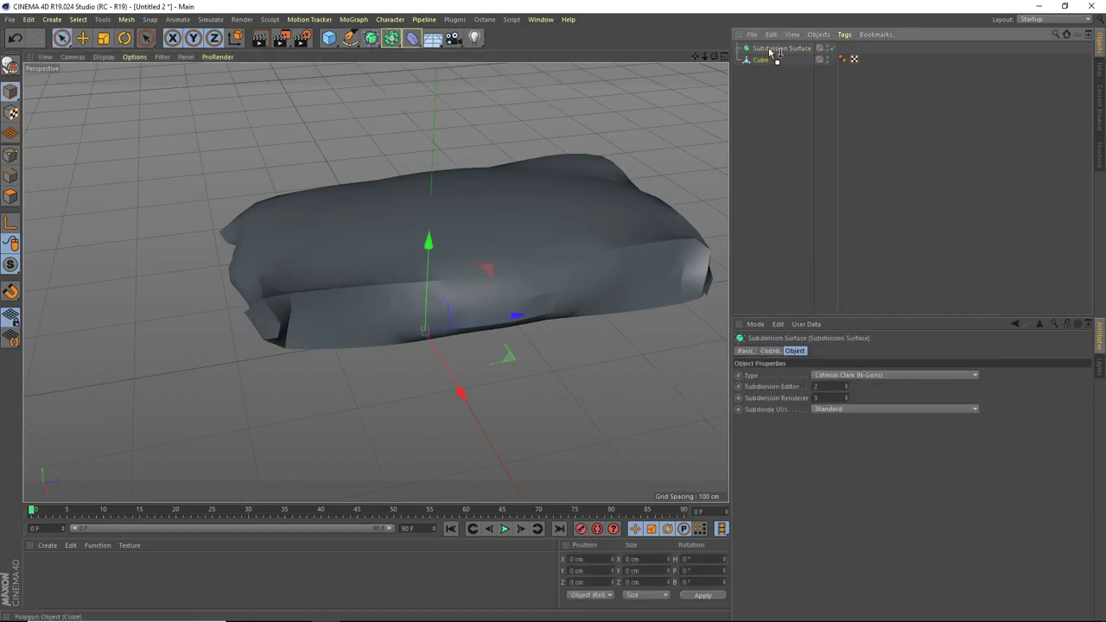
pyautogui.moveTo(714, 57); pyautogui.dragTo(375, 284)
# Try editor subdivision levels 1 and 2 on the Subdivision Surface, and set the level to 3
pyautogui.click(778, 50)
pyautogui.click(831, 389)
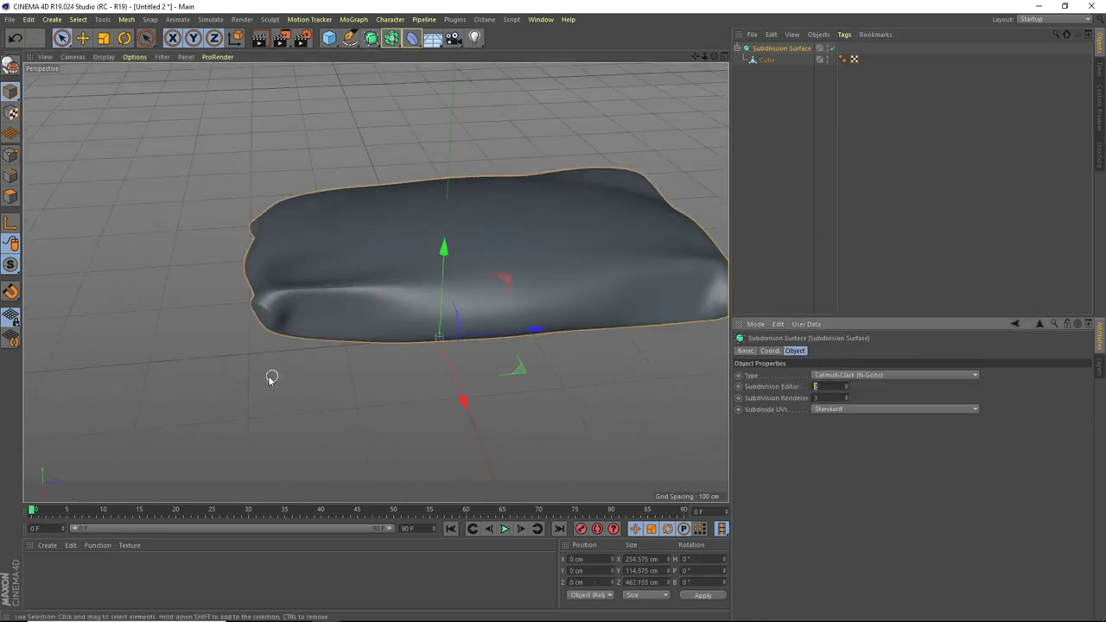
pyautogui.write('1')
pyautogui.press('Return')
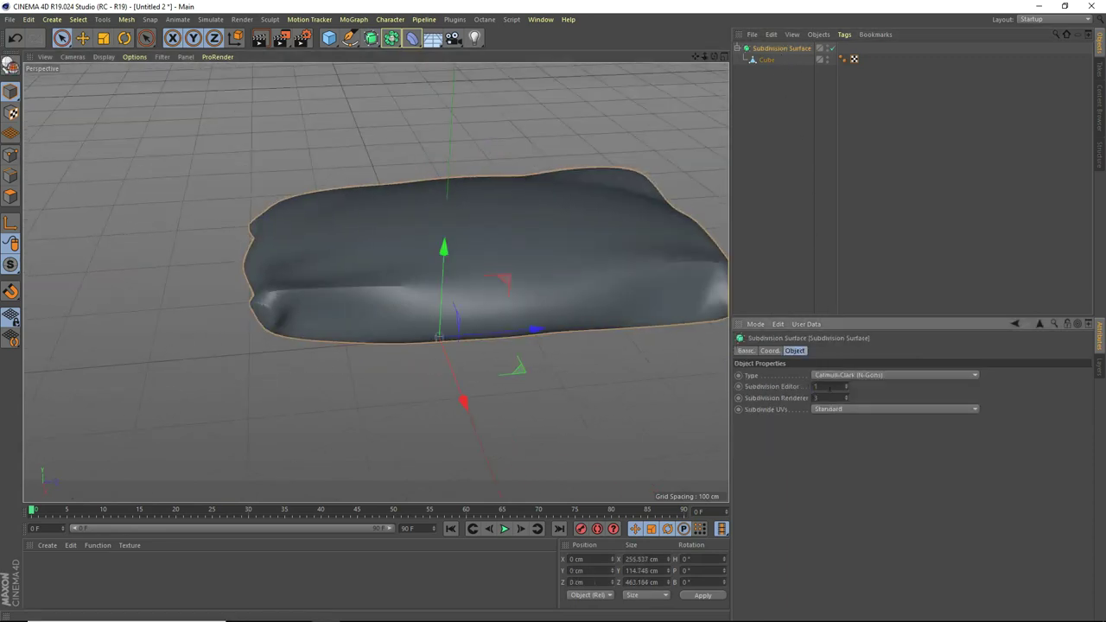
pyautogui.click(831, 387)
pyautogui.write('2')
pyautogui.press('Return')
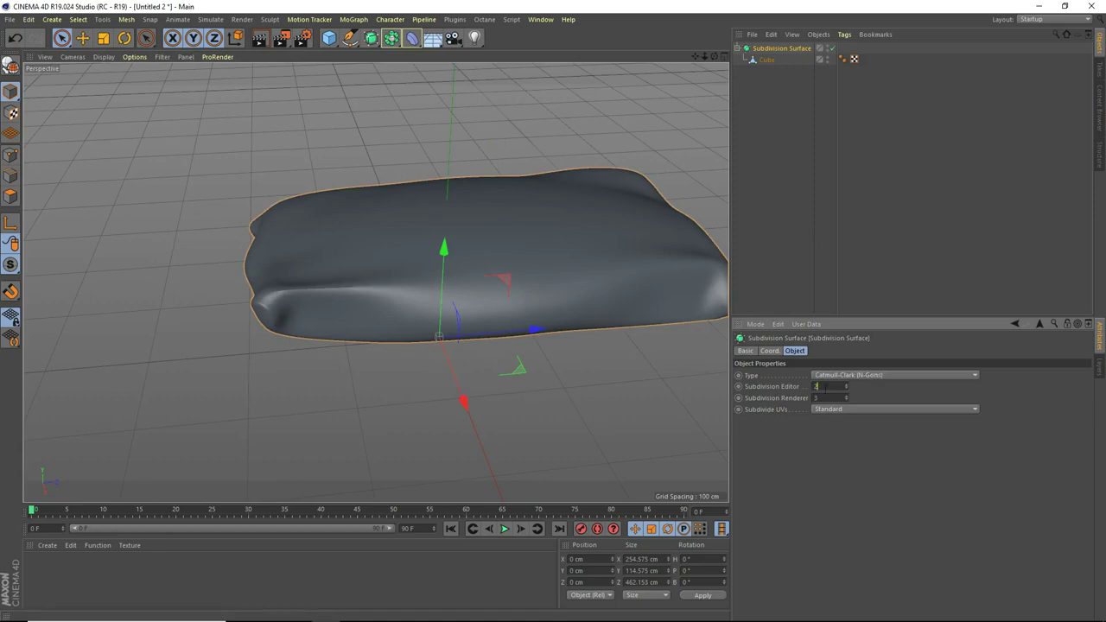
pyautogui.write('3')
pyautogui.press('Return')
# Examine the smoothed pillow up close and from a distance, checking its mesh in polygon mode
pyautogui.moveTo(714, 56); pyautogui.dragTo(682, 53)
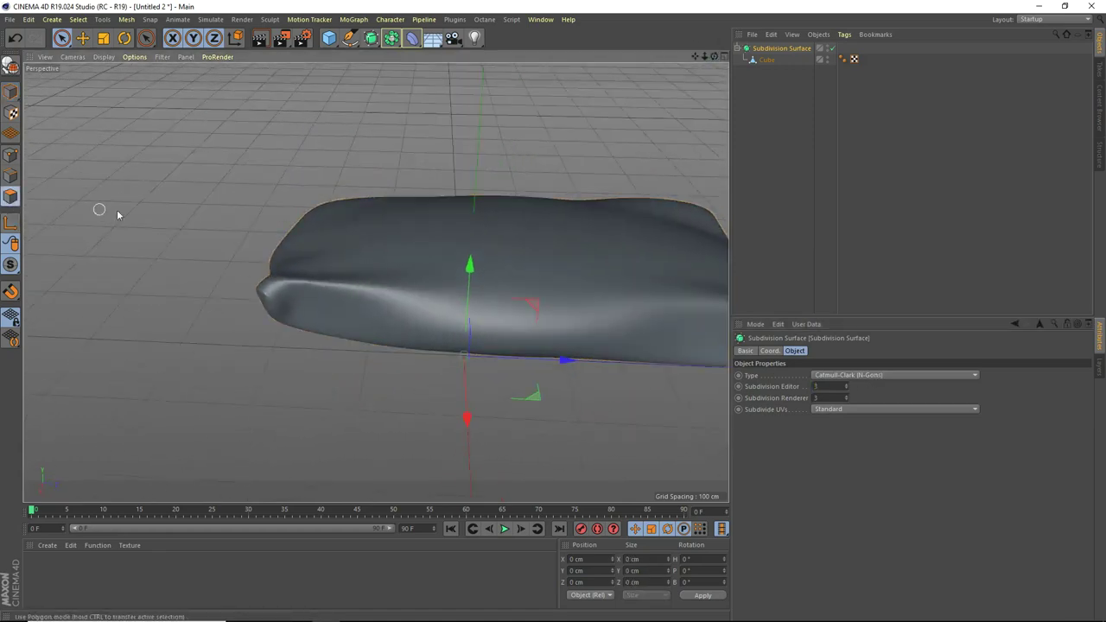
pyautogui.scroll(5, 513, 257)
pyautogui.click(11, 158)
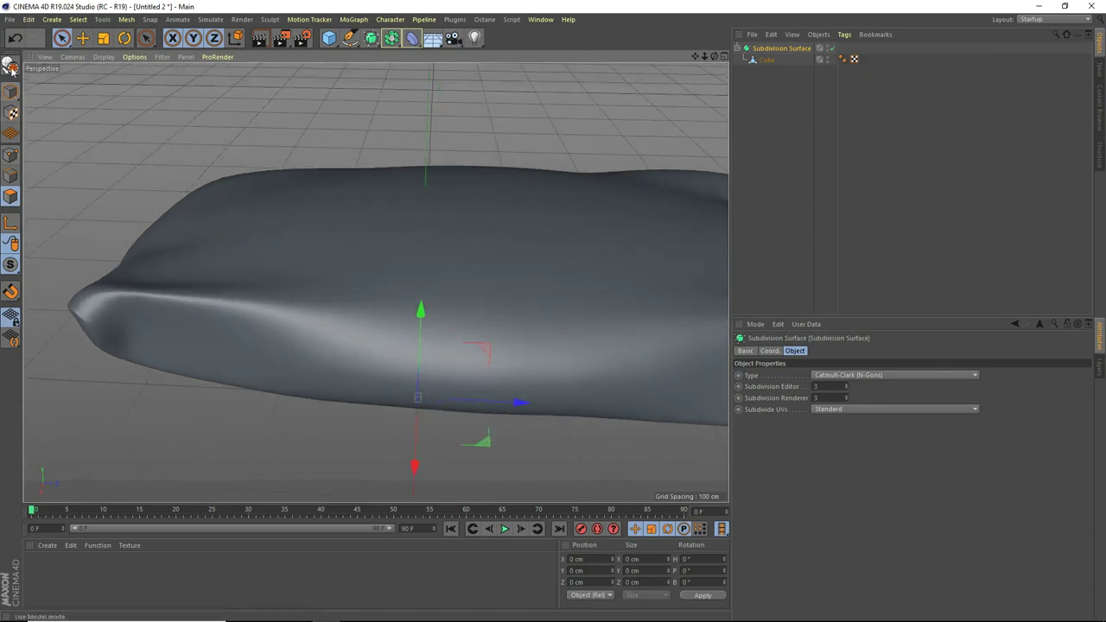
pyautogui.click(766, 60)
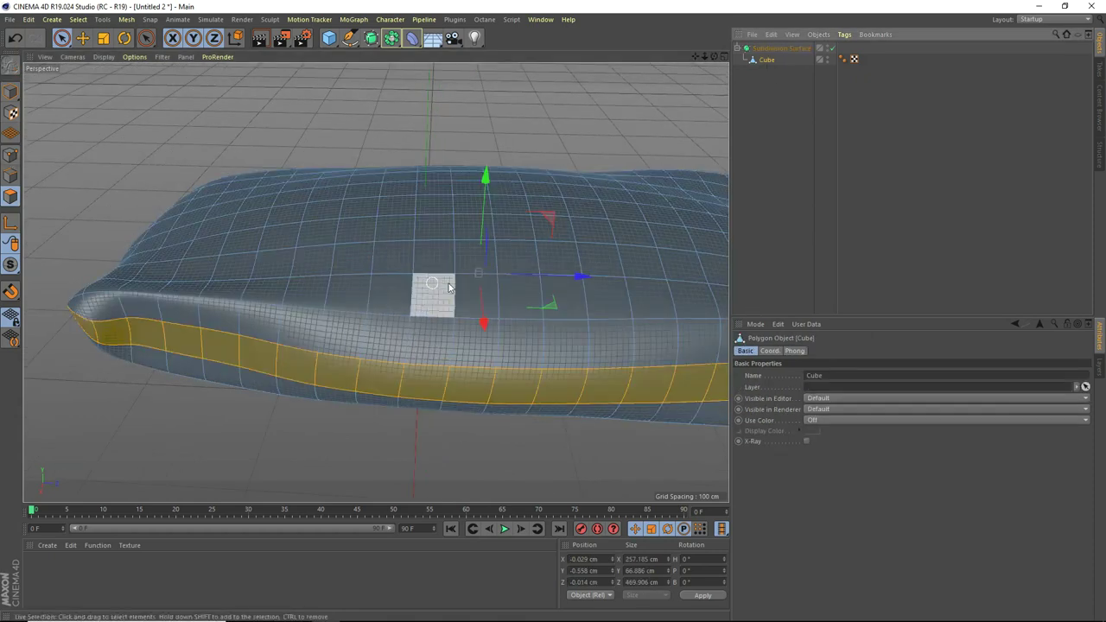
pyautogui.scroll(2, 437, 286)
pyautogui.click(11, 91)
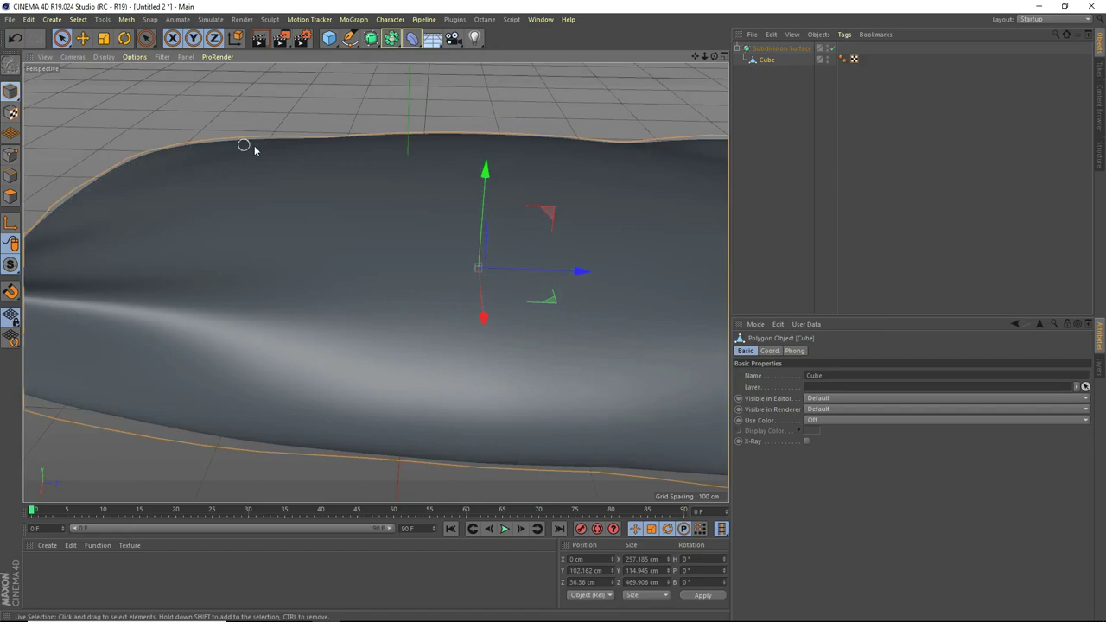
pyautogui.scroll(-4, 328, 173)
pyautogui.keyDown('alt'); pyautogui.moveTo(328, 173); pyautogui.dragTo(432, 177); pyautogui.keyUp('alt')
pyautogui.keyDown('alt'); pyautogui.moveTo(376, 282); pyautogui.dragTo(376, 282); pyautogui.keyUp('alt')
pyautogui.scroll(-4, 658, 98)
pyautogui.moveTo(695, 56)
pyautogui.mouseDown()
pyautogui.moveTo(376, 283)
pyautogui.moveTo(714, 55)
pyautogui.mouseUp()
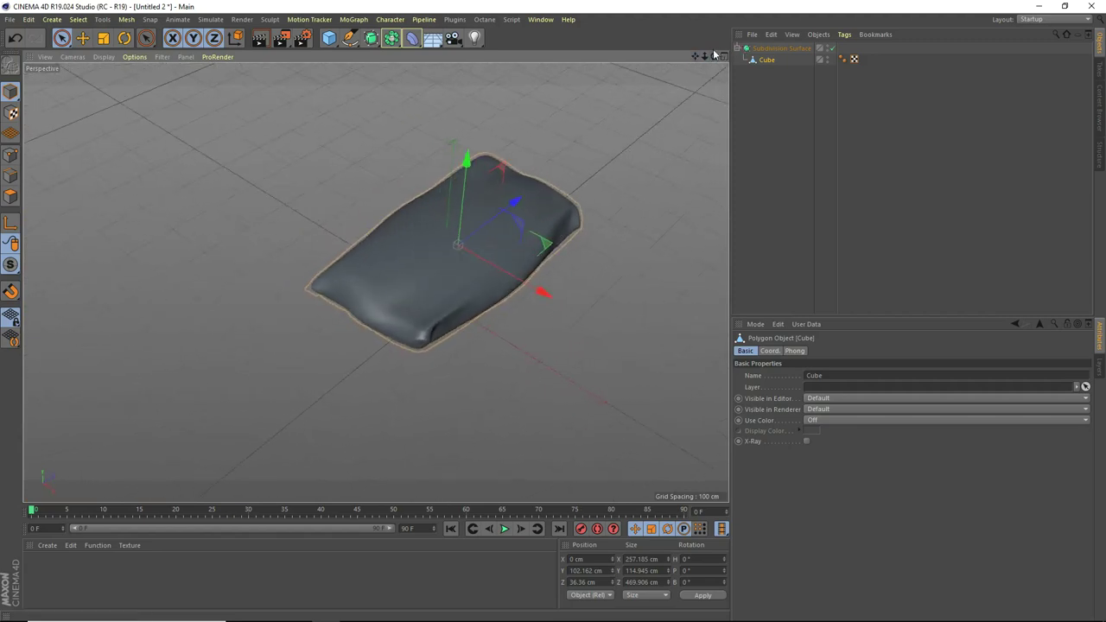